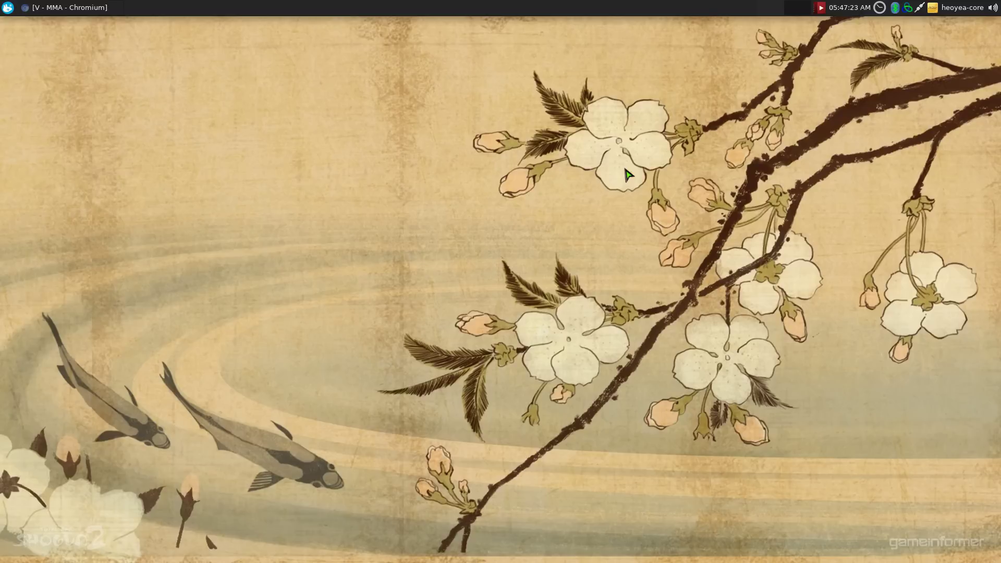
Step: Search for linux with the google engine, completed from 'goog', in Rofi websearch
key(super+w)
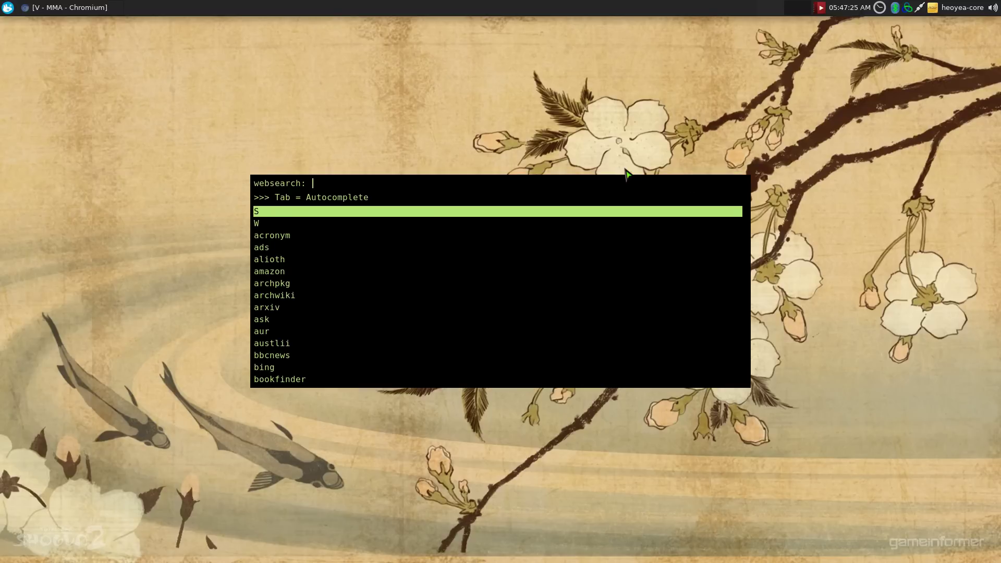
text(goog)
key(Tab)
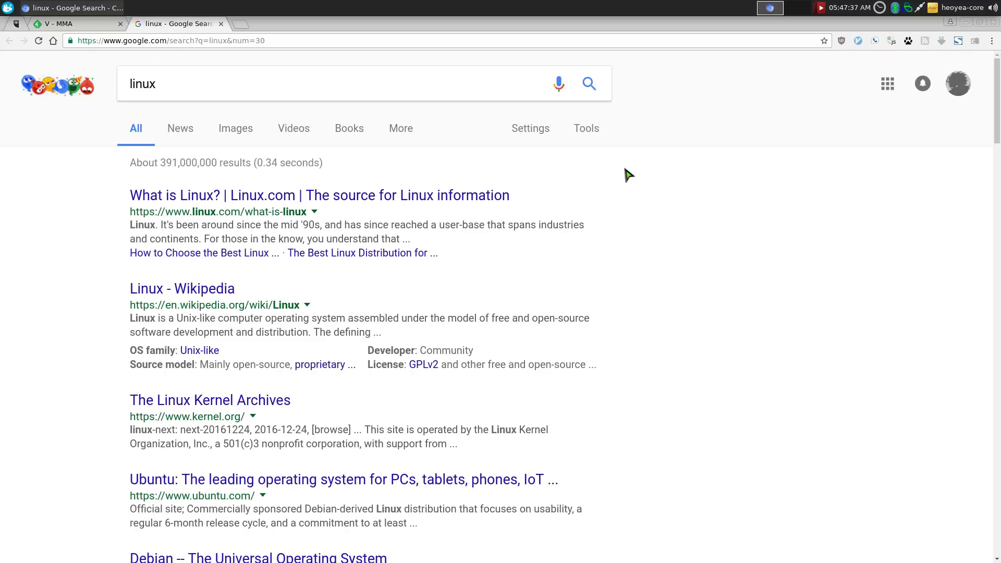
scroll(629, 175, down, 5)
scroll(629, 175, up, 4)
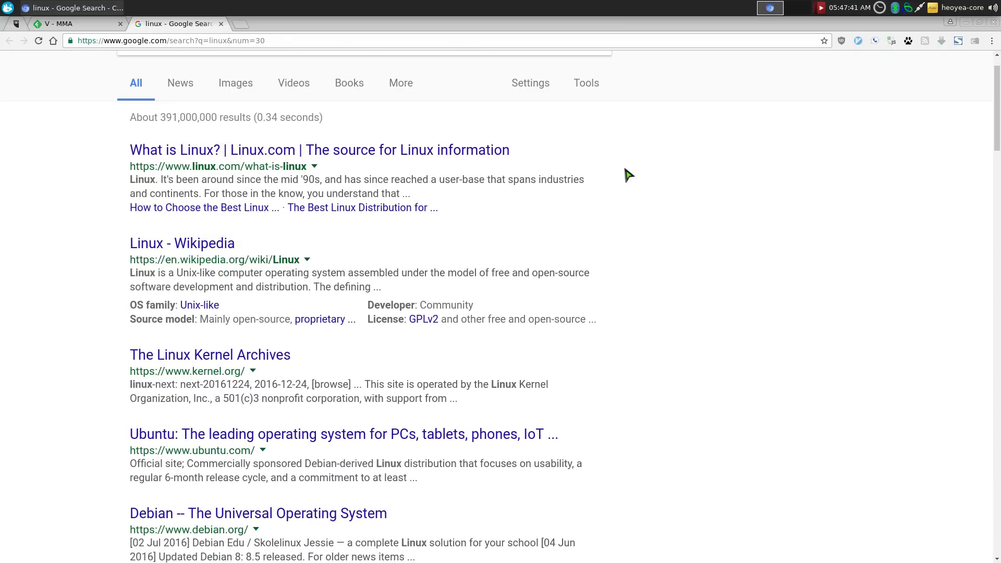
Step: Run 'aur tmux' from Rofi websearch and browse the 35 AUR package results
key(super+w)
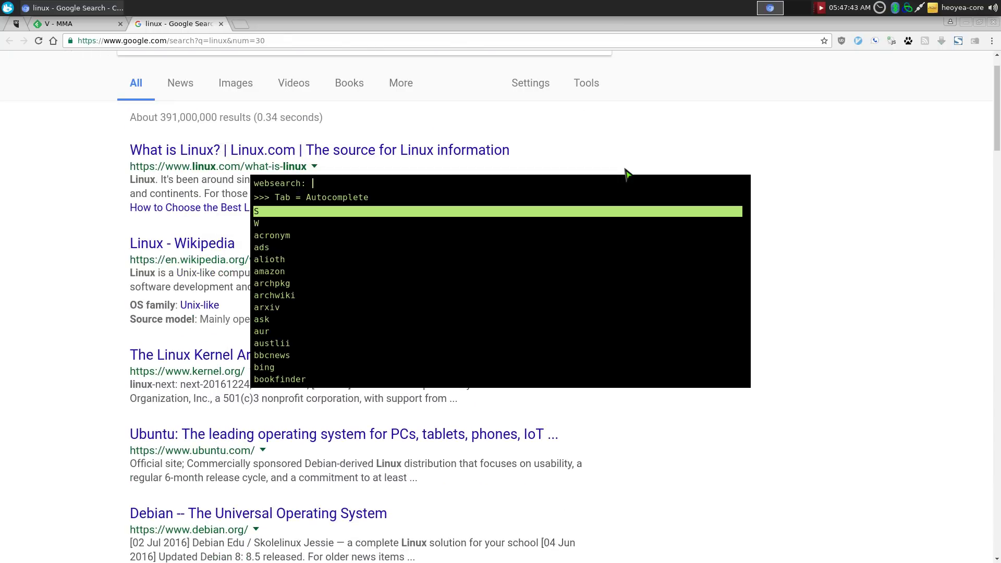
text(aur)
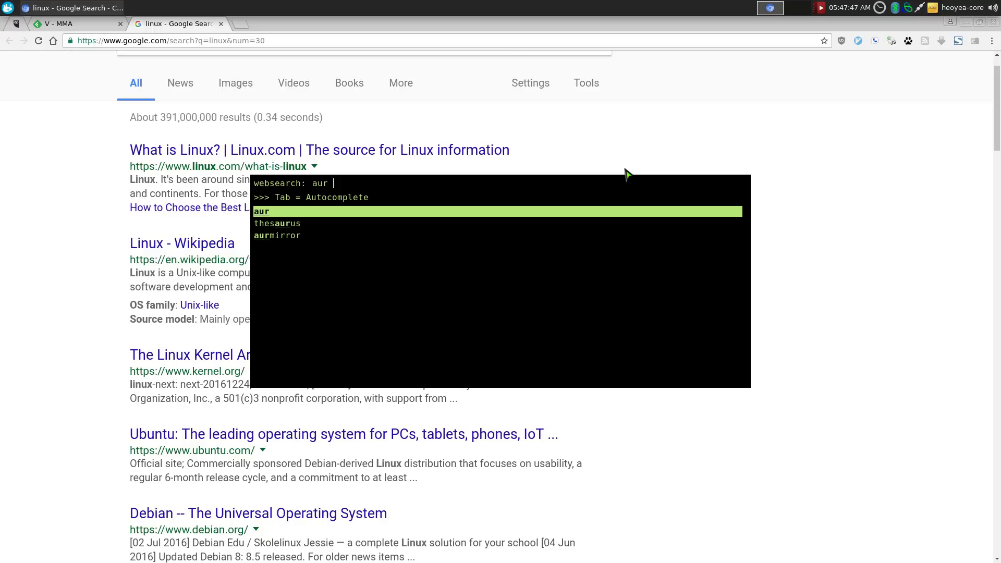
text( tmux)
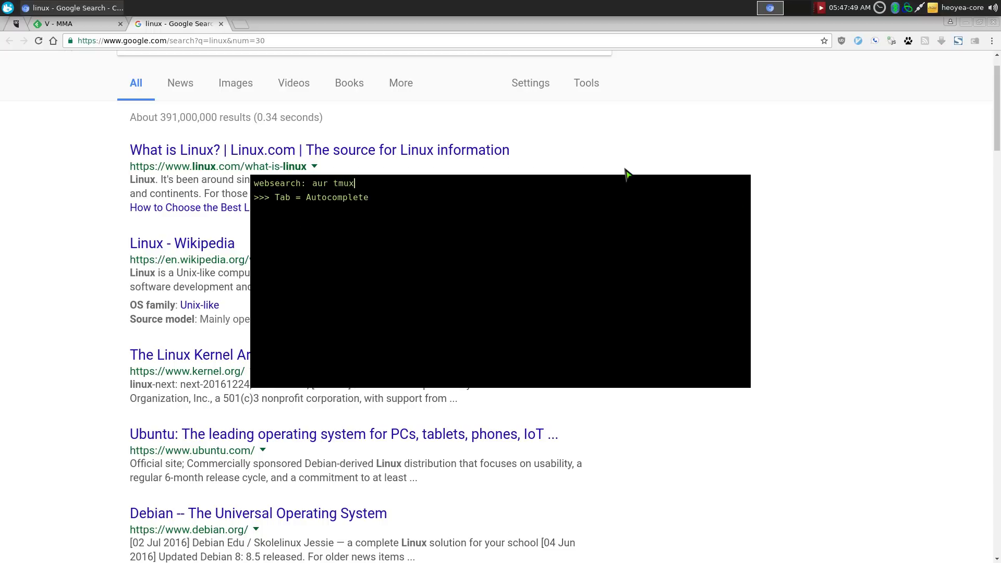
key(Return)
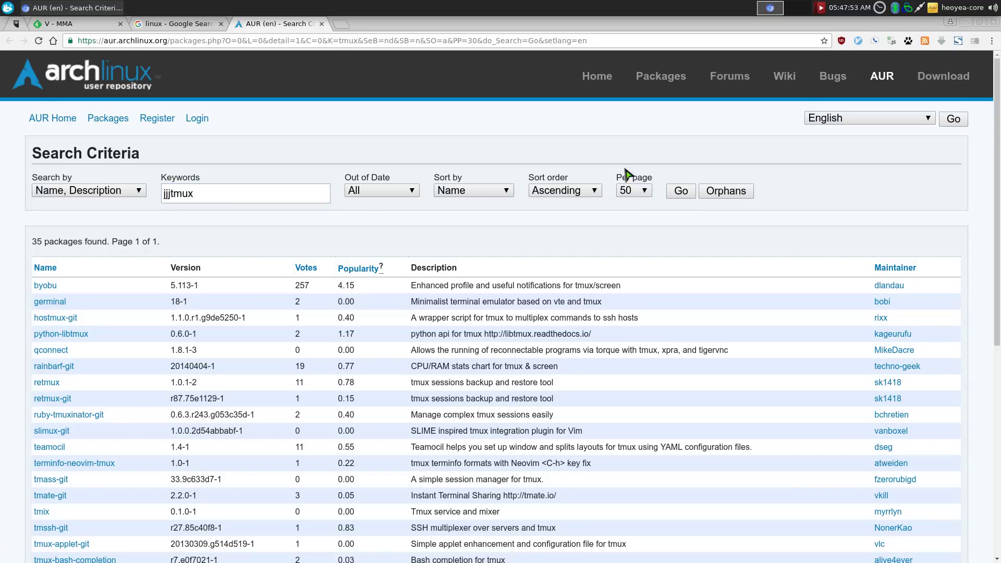
scroll(628, 175, down, 3)
scroll(628, 175, down, 4)
scroll(628, 174, up, 5)
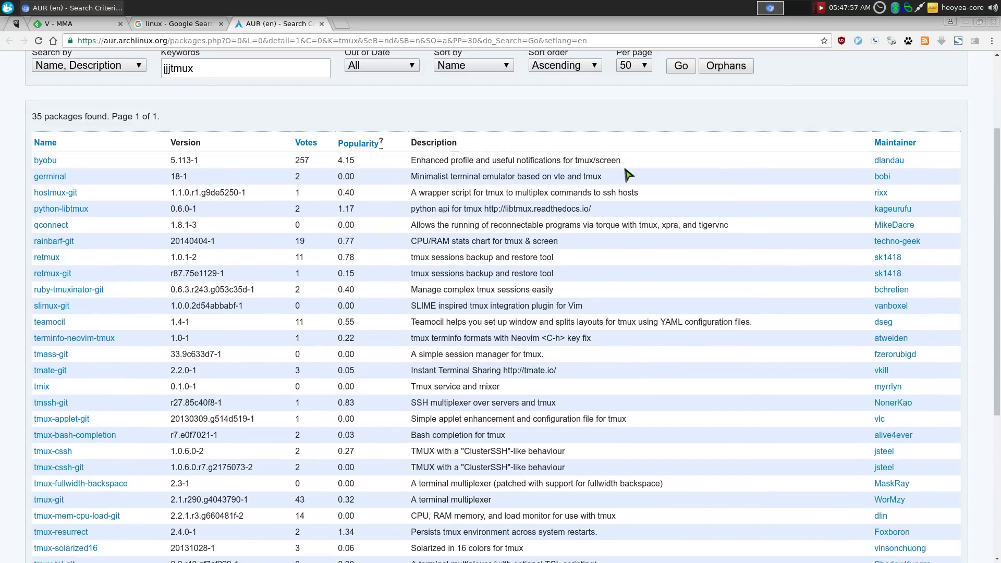
Step: Filter the Rofi bookmarks menu with 'deals gam' and open the GameDeals bookmark
key(super+b)
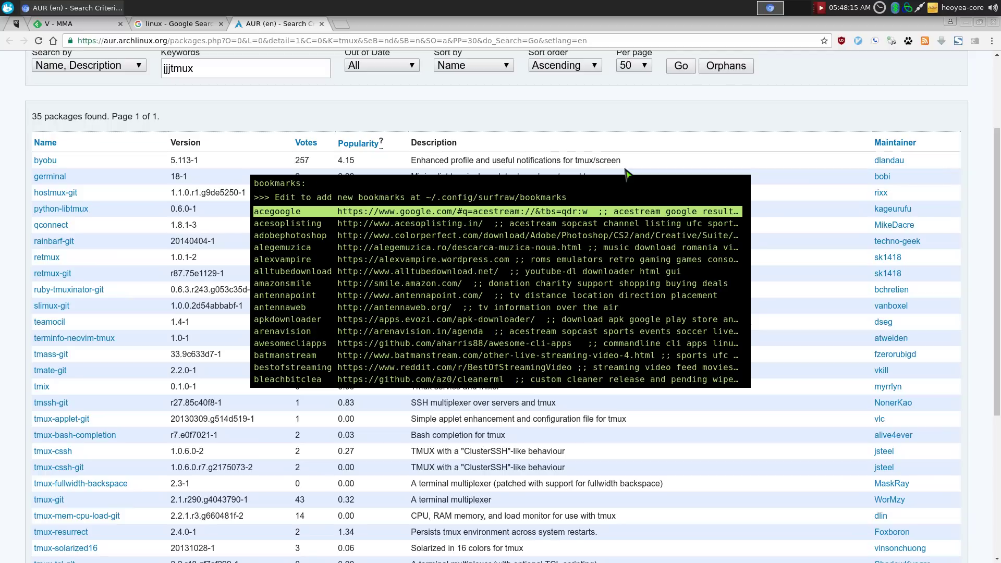
text(deals)
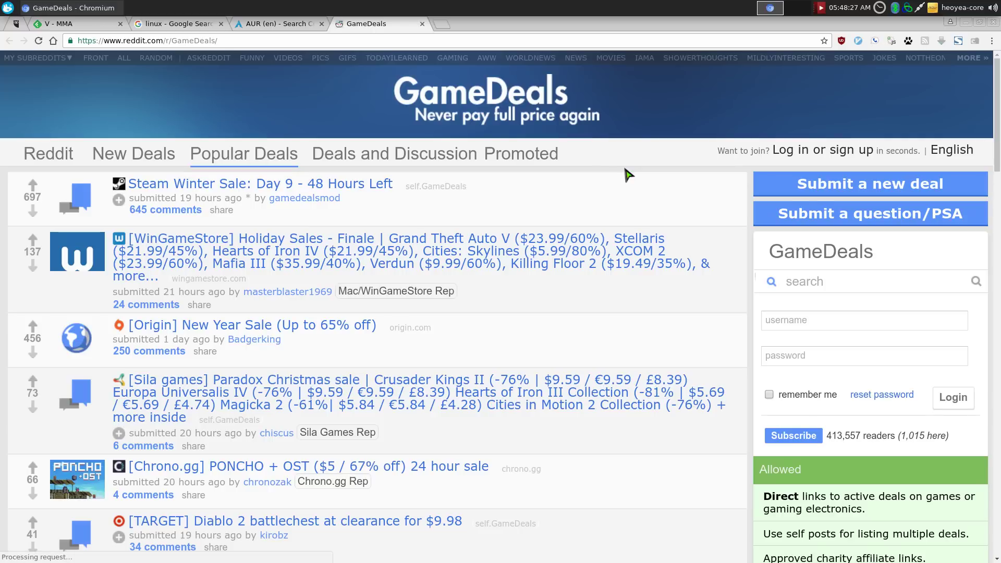
Step: Filter the Rofi bookmarks with 'slic de' and open the slickdeals entry
key(super+b)
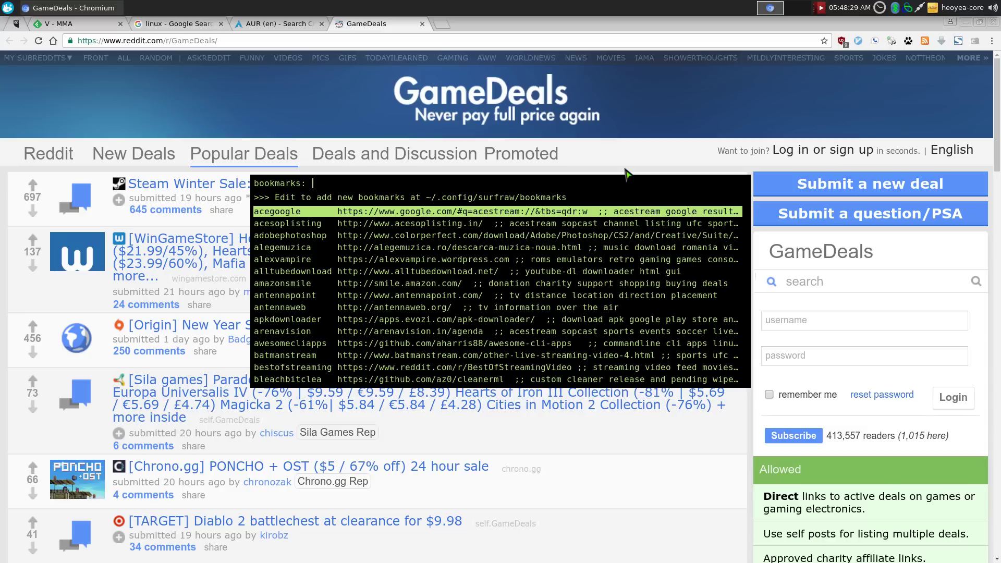
text(slic)
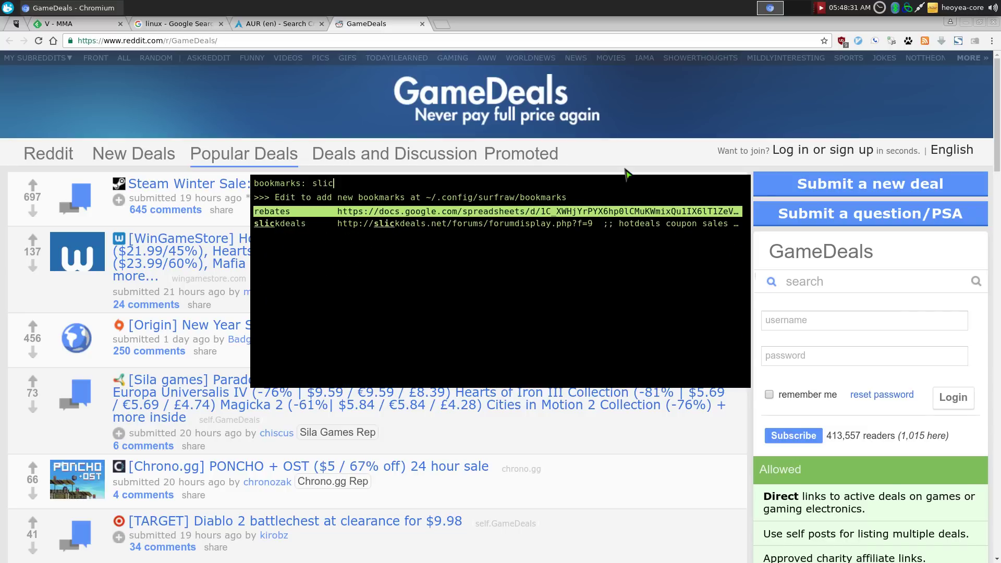
text( de)
key(Down)
key(Return)
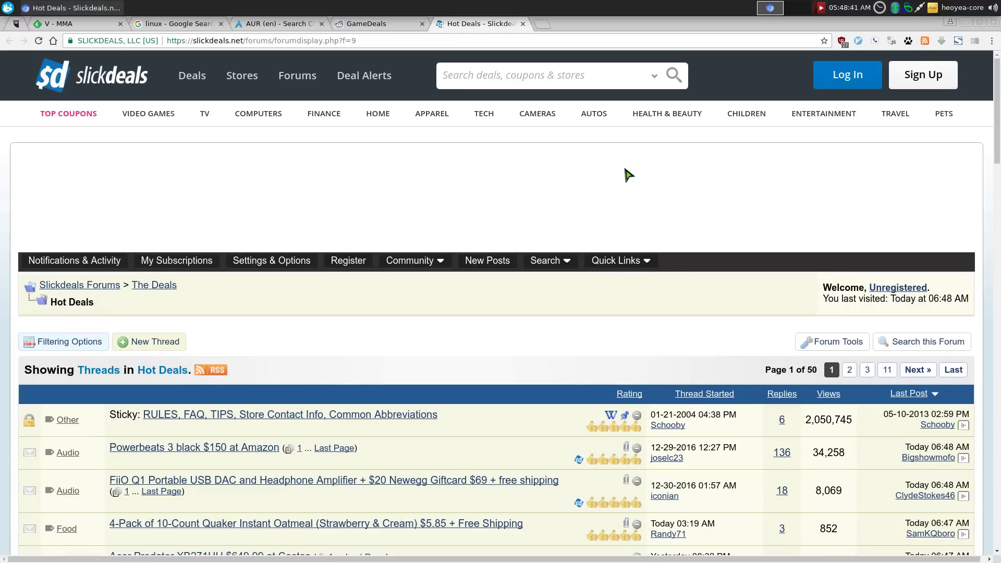
Step: Filter the Rofi bookmarks by the GitHub username and open the shownotes bookmark
key(super+b)
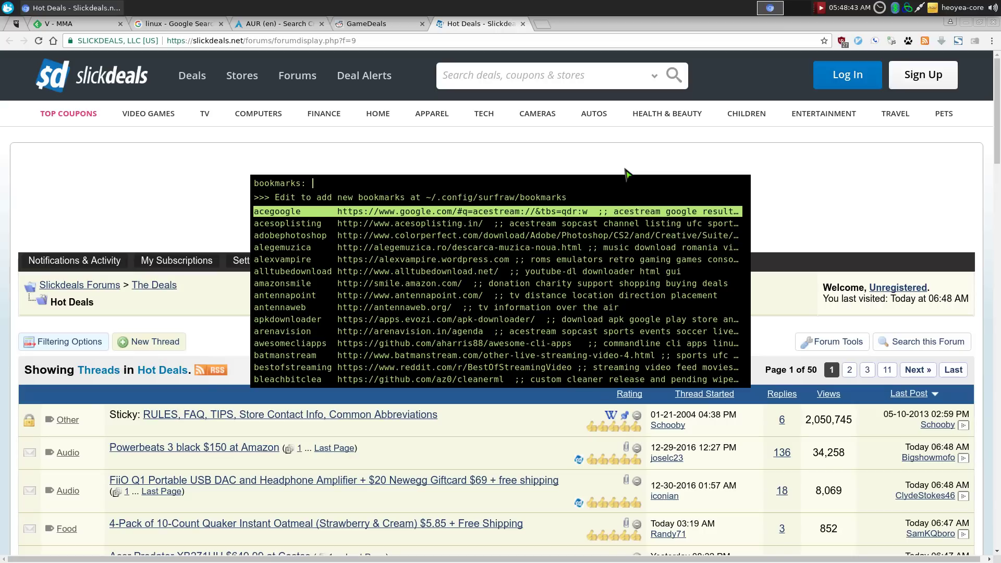
text(gotbleu)
key(BackSpace)
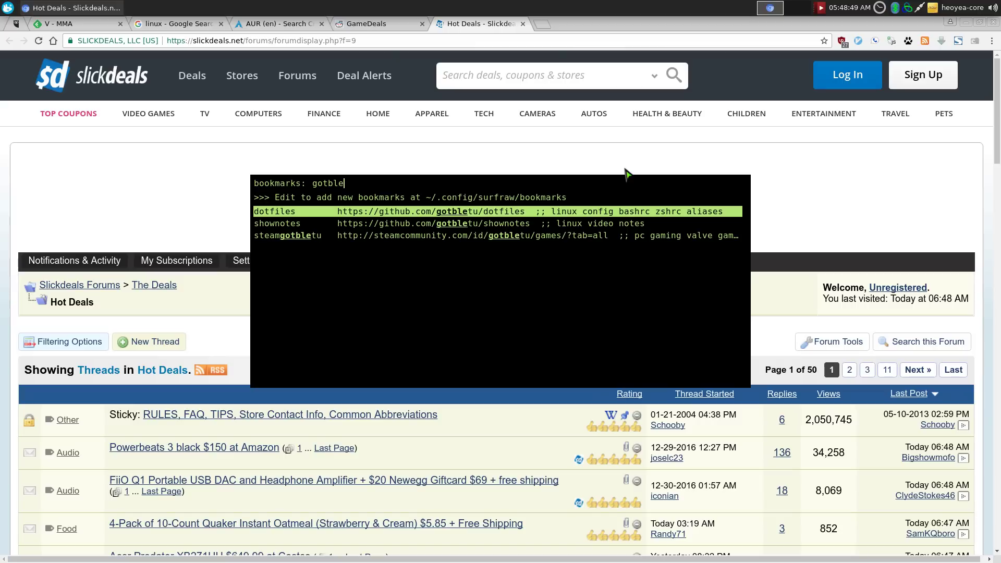
key(Down)
key(Down)
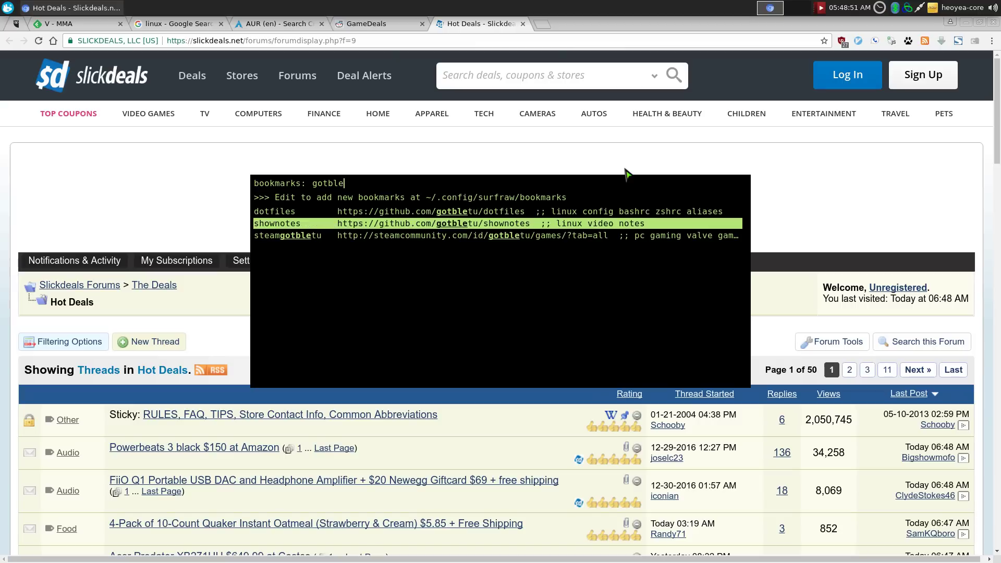
key(Up)
key(Down)
key(Up)
key(Up)
key(Down)
key(Down)
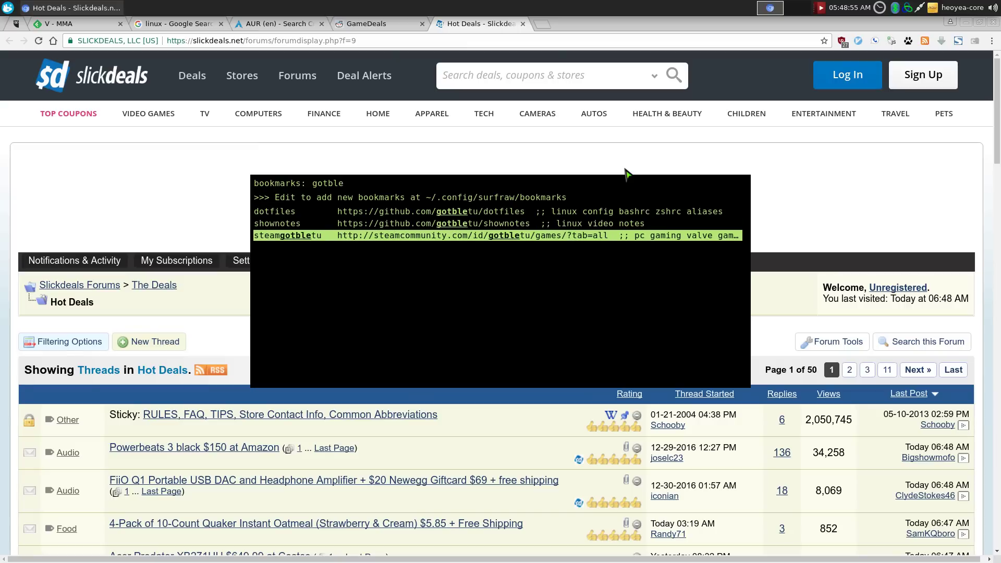
key(Up)
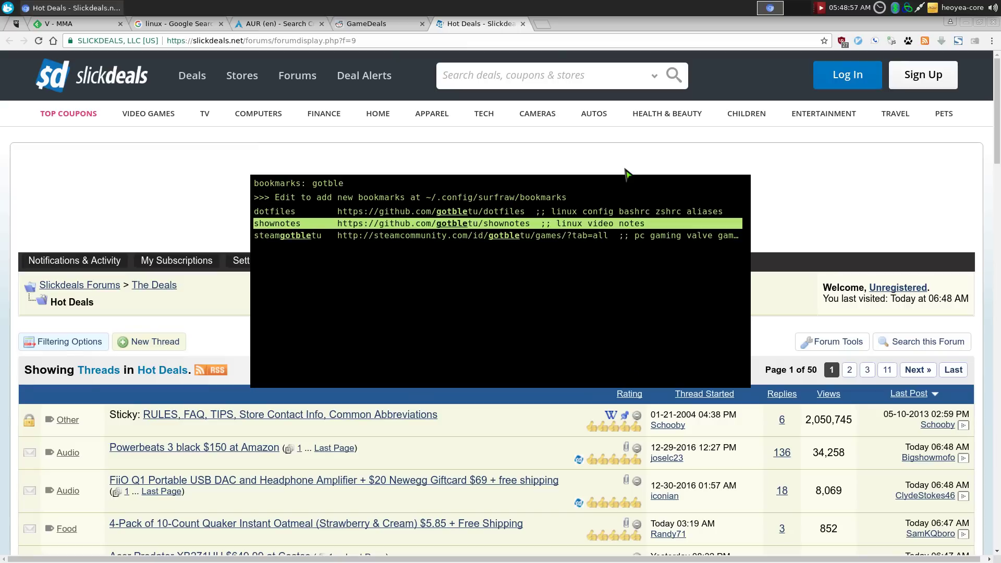
key(Return)
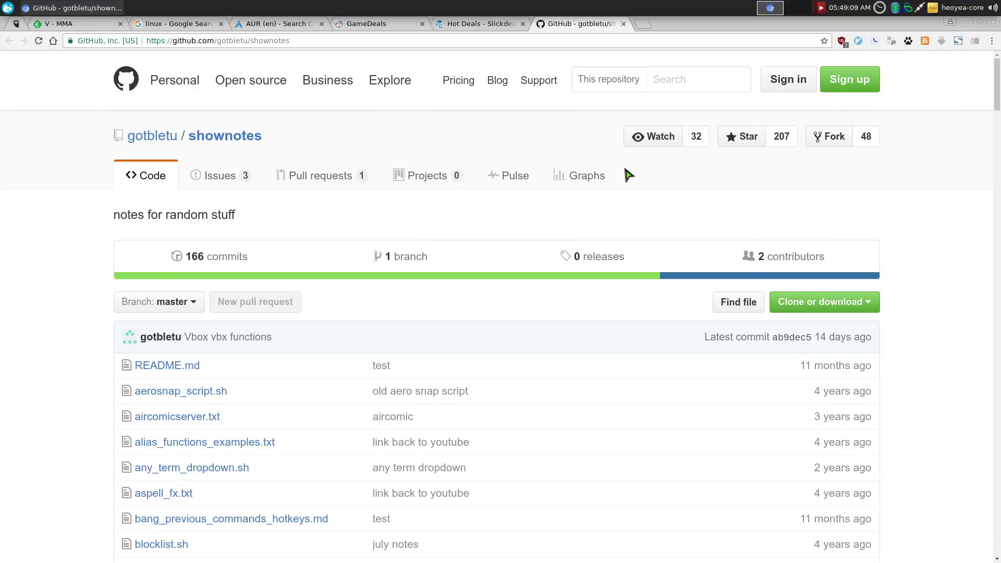
Step: Pick the cnn engine from the Rofi websearch list and search it for trump
key(super+w)
key(Down)
key(Down)
key(Down)
key(Down)
key(Down)
key(Down)
key(Down)
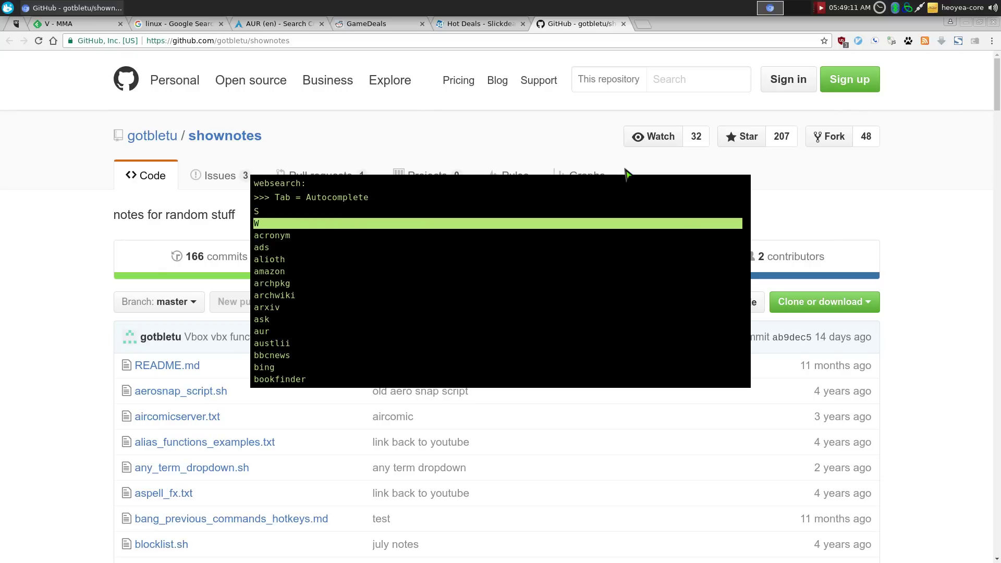
key(Up)
key(Up)
key(Up)
key(Up)
key(Up)
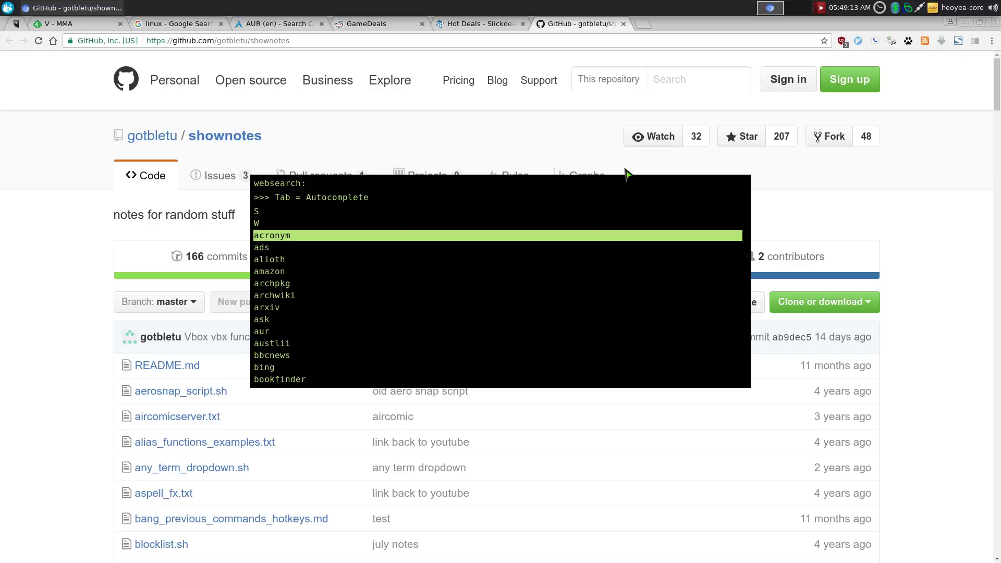
key(Down)
key(Down)
key(Down)
key(Down)
key(Down)
key(Down)
key(Down)
key(Down)
key(Down)
key(Down)
key(Down)
key(Down)
key(Down)
key(Down)
key(Down)
key(Down)
key(Down)
key(Down)
key(Down)
key(Down)
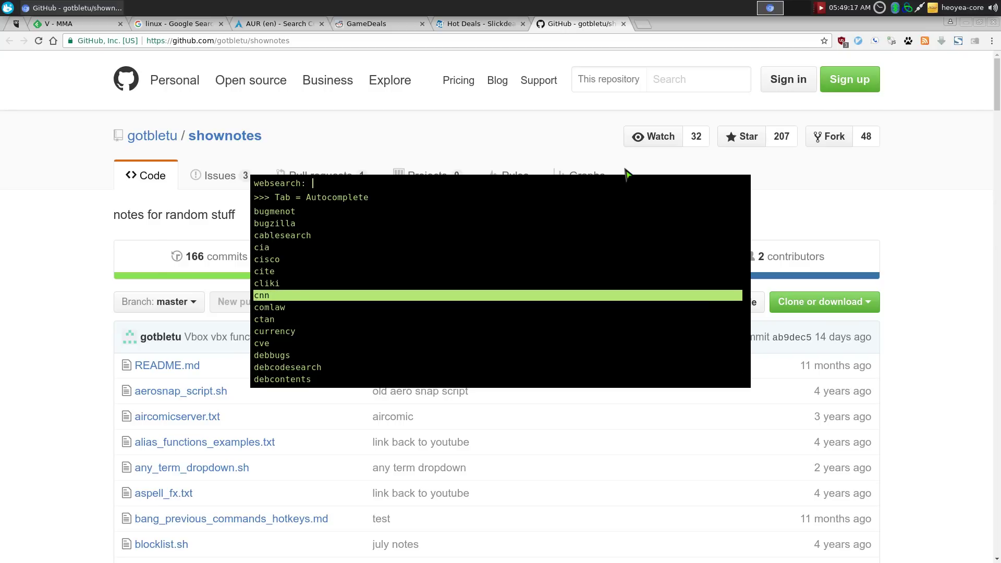
key(Down)
key(Down)
key(Down)
key(Up)
key(Up)
key(Up)
key(Up)
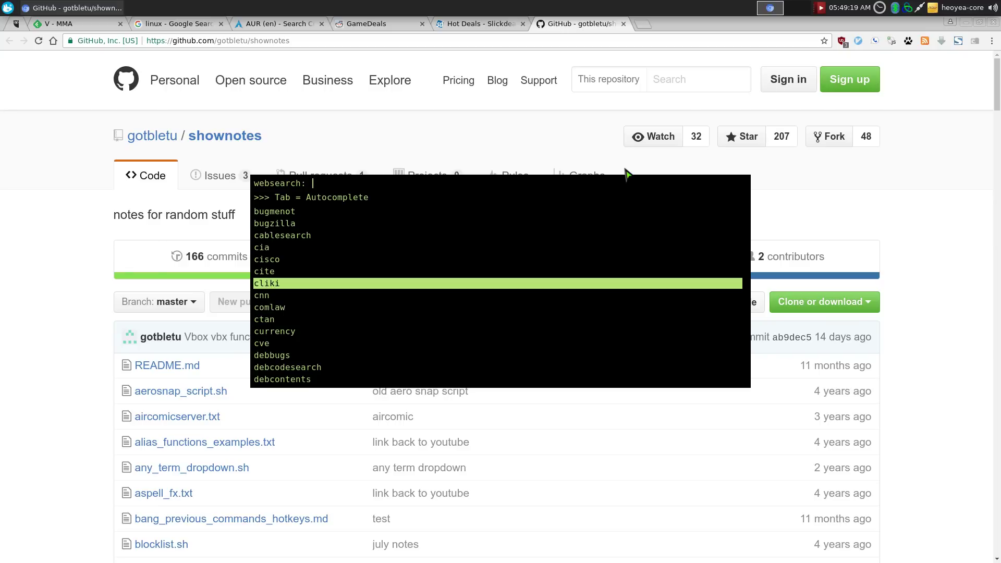
key(Down)
key(Down)
key(Down)
key(Down)
key(Down)
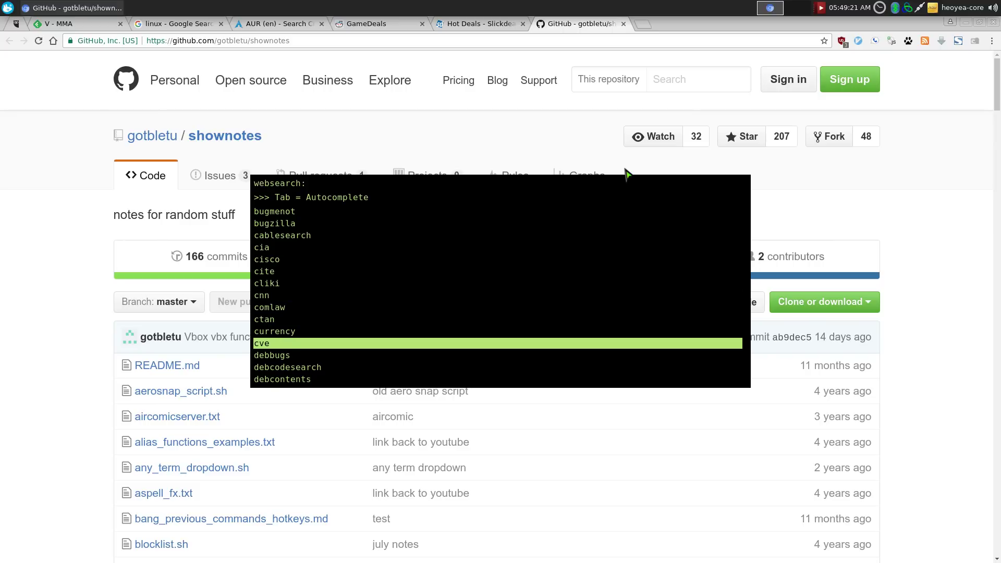
key(Up)
key(Up)
key(Up)
key(Up)
key(Up)
key(Up)
key(Up)
key(Up)
key(Up)
key(Up)
key(Up)
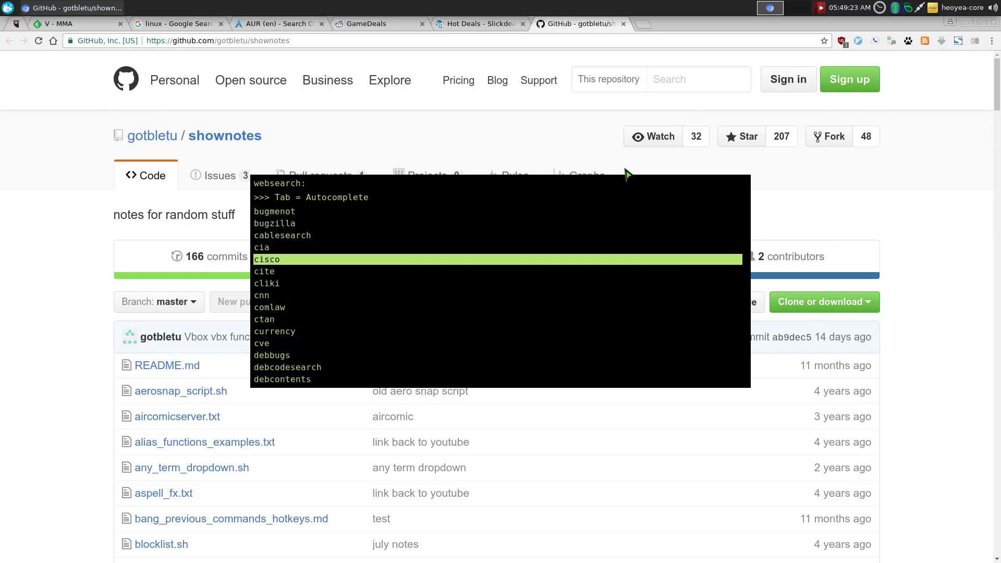
key(Down)
key(Down)
key(Down)
key(Down)
key(Down)
key(Down)
key(Down)
key(Down)
key(Down)
key(Down)
key(Down)
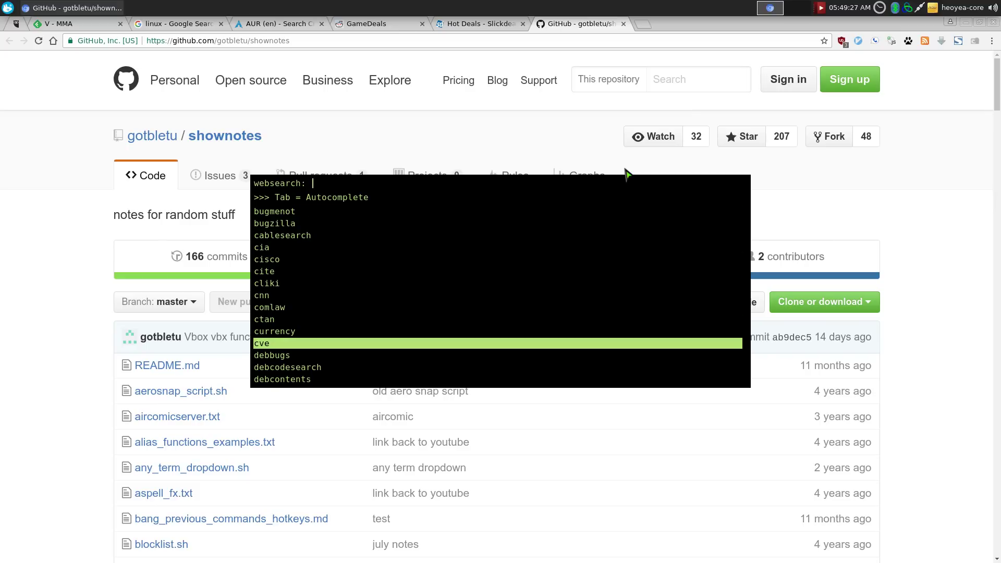
key(Up)
key(Up)
key(Up)
key(Up)
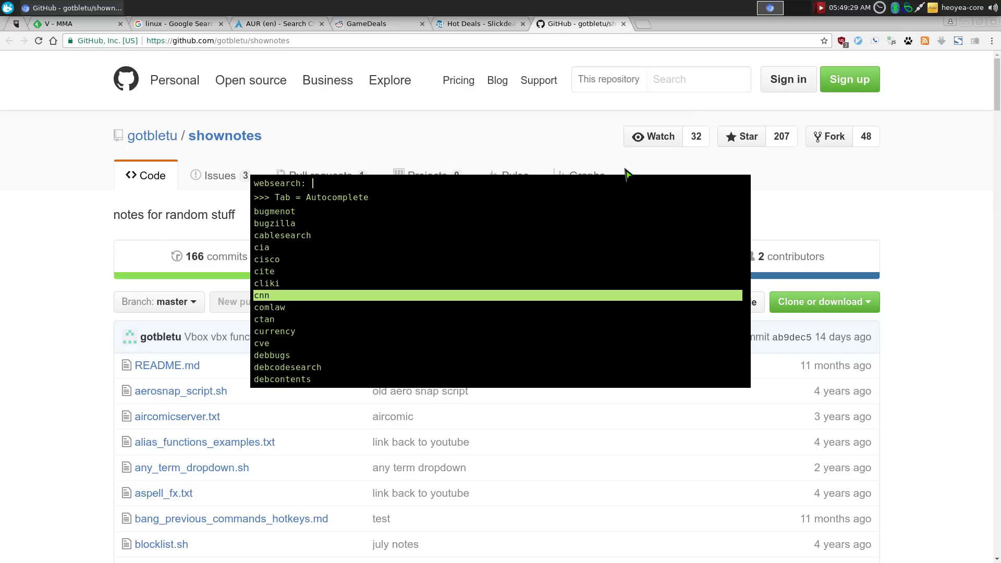
key(Tab)
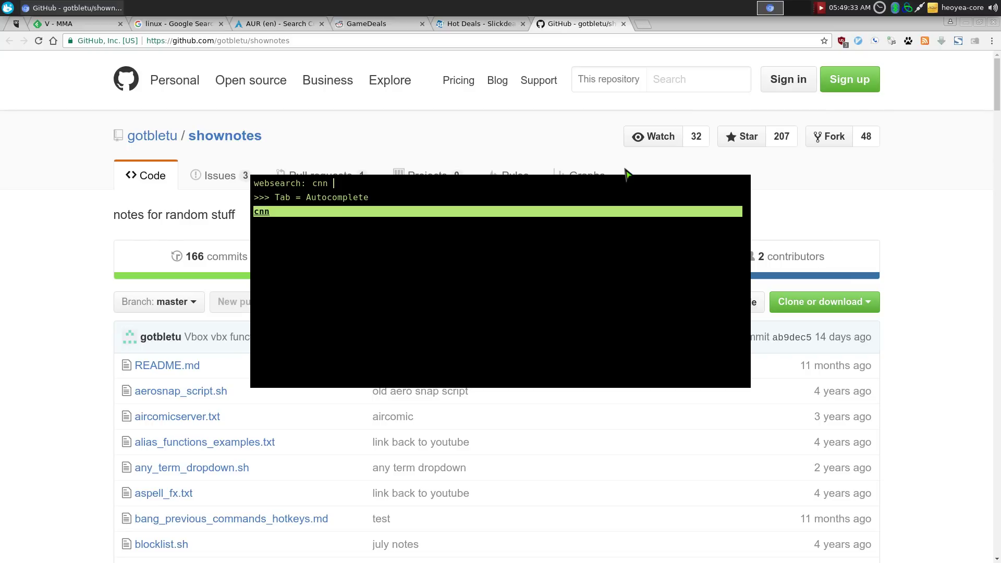
text(trump)
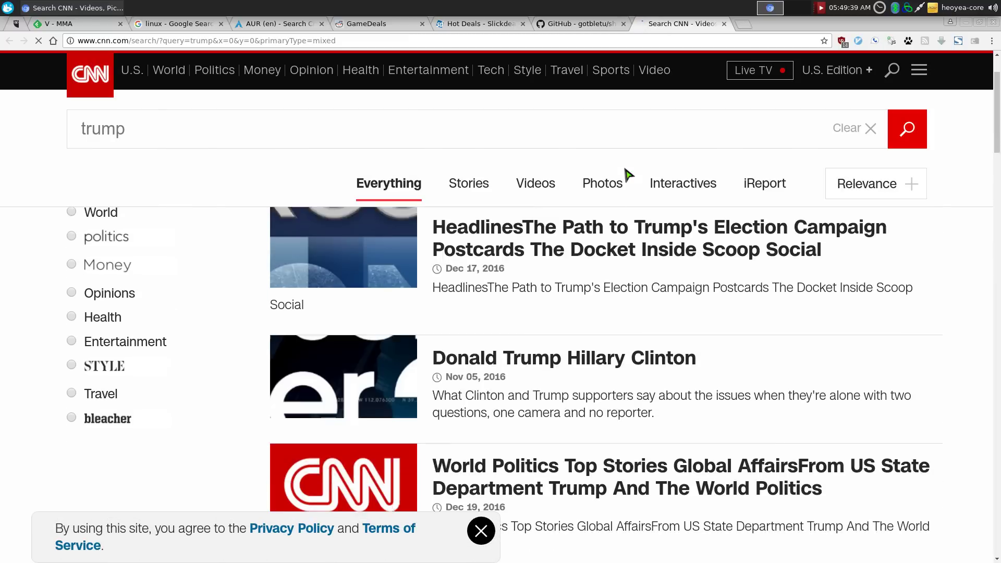
Step: Close the CNN results tab and minimize Chromium
scroll(628, 175, up, 2)
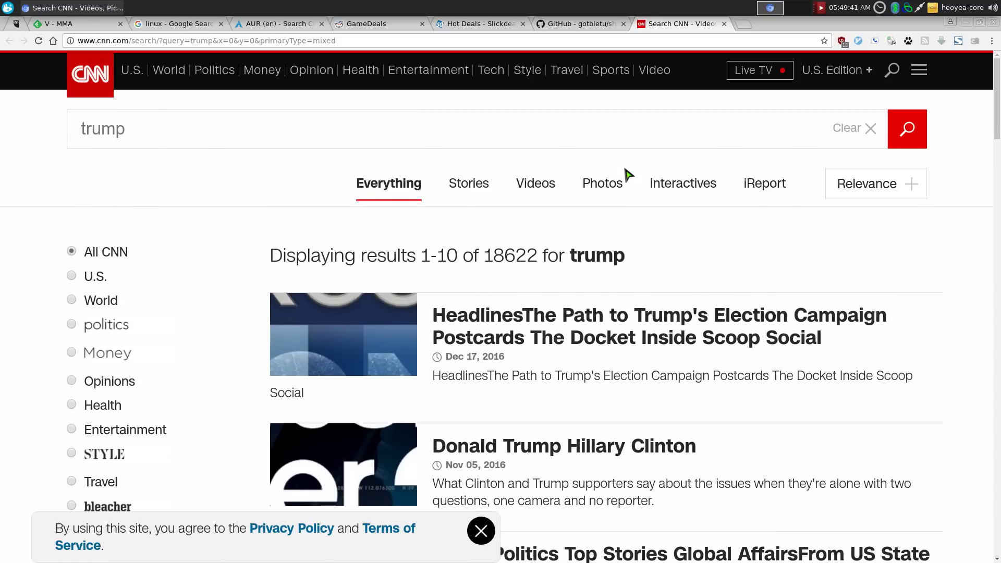
key(ctrl+w)
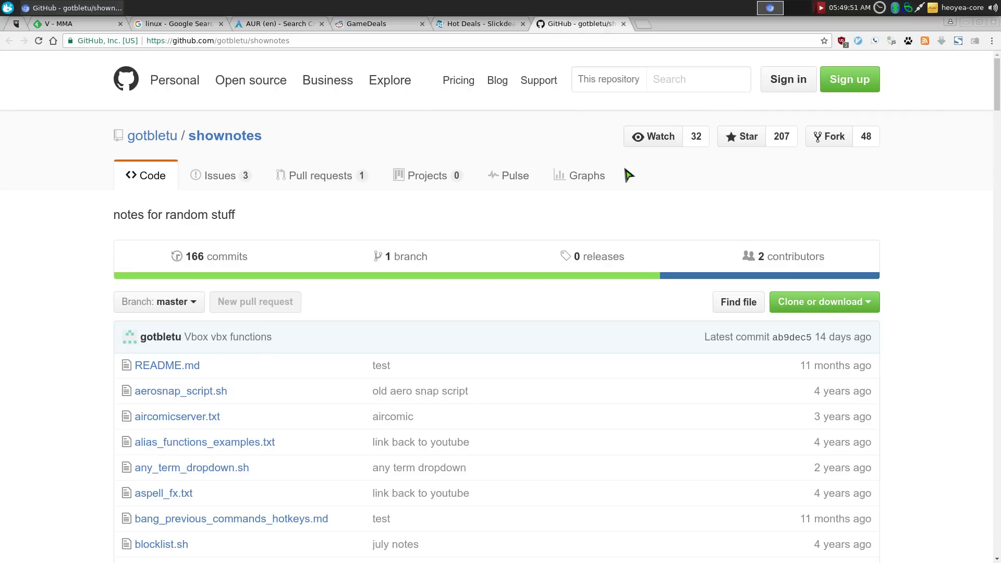
click(966, 23)
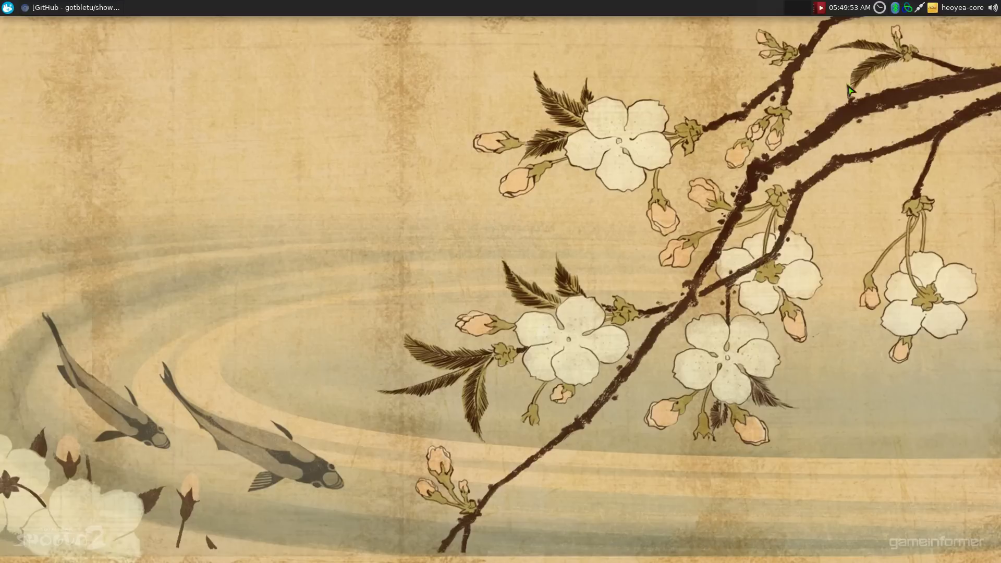
key(F12)
Step: Switch to tmux window 1 and run cfg-xbindkeysrc to open ~/.xbindkeysrc in Vim
key(ctrl+b)
key(1)
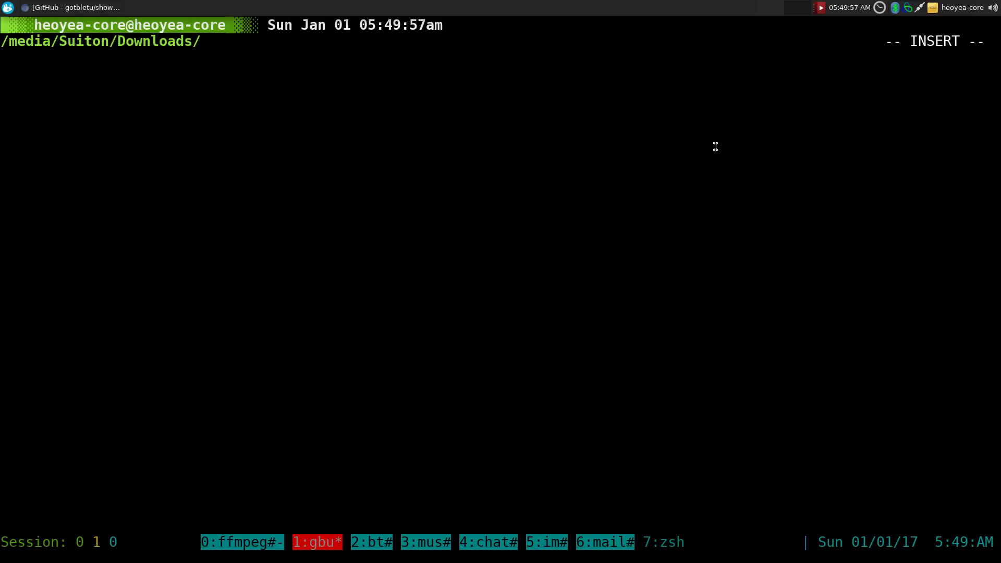
text(cfg-xbindkeysrc)
key(Return)
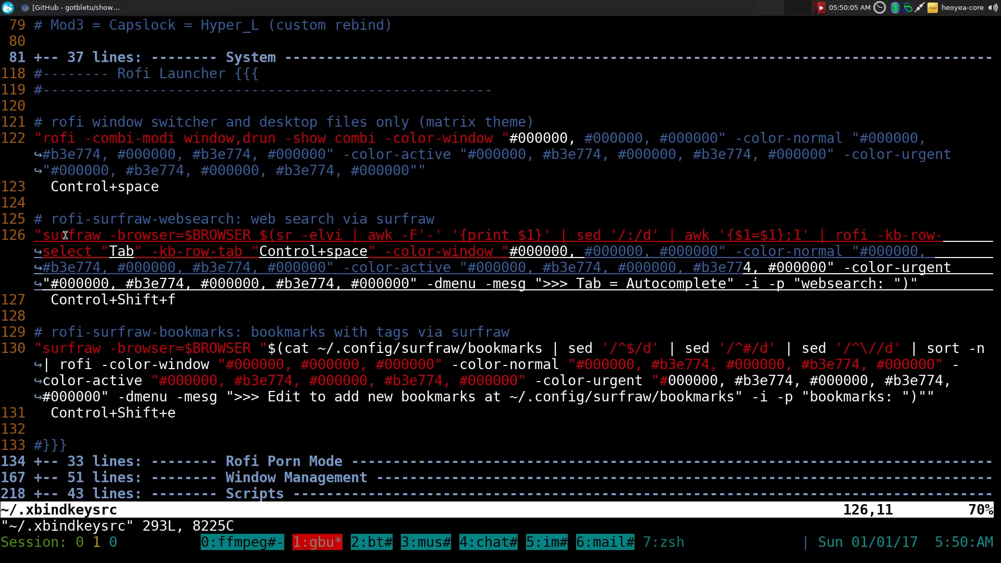
Step: Highlight the surfraw command and its $BROWSER option on line 126
drag(44, 236, 633, 268)
click(406, 248)
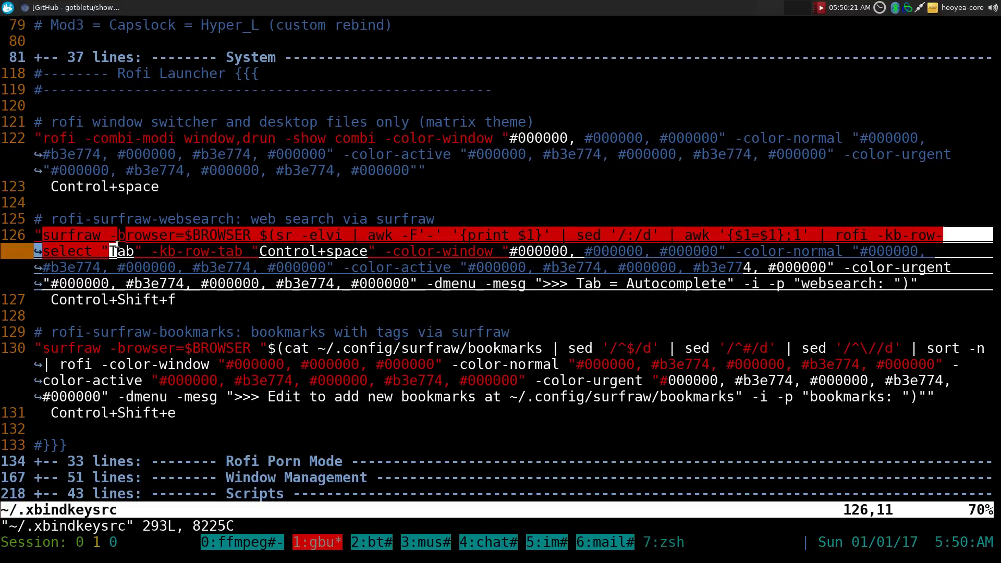
drag(117, 246, 247, 237)
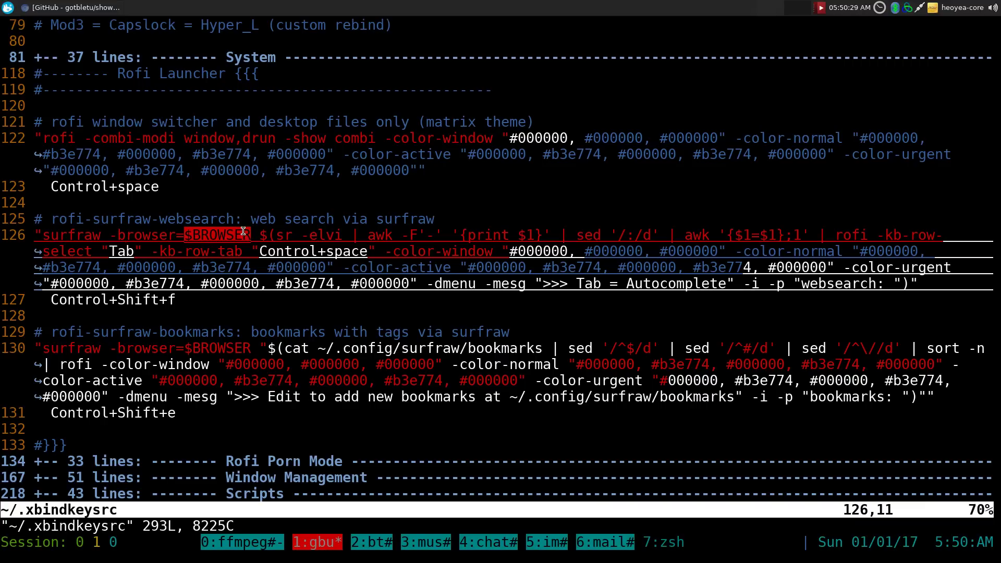
click(243, 232)
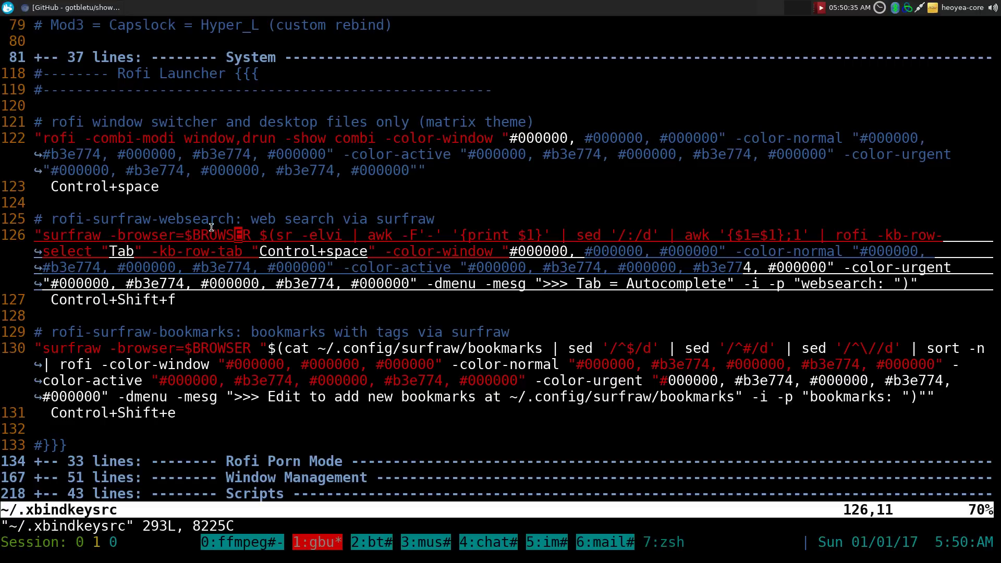
drag(184, 233, 248, 231)
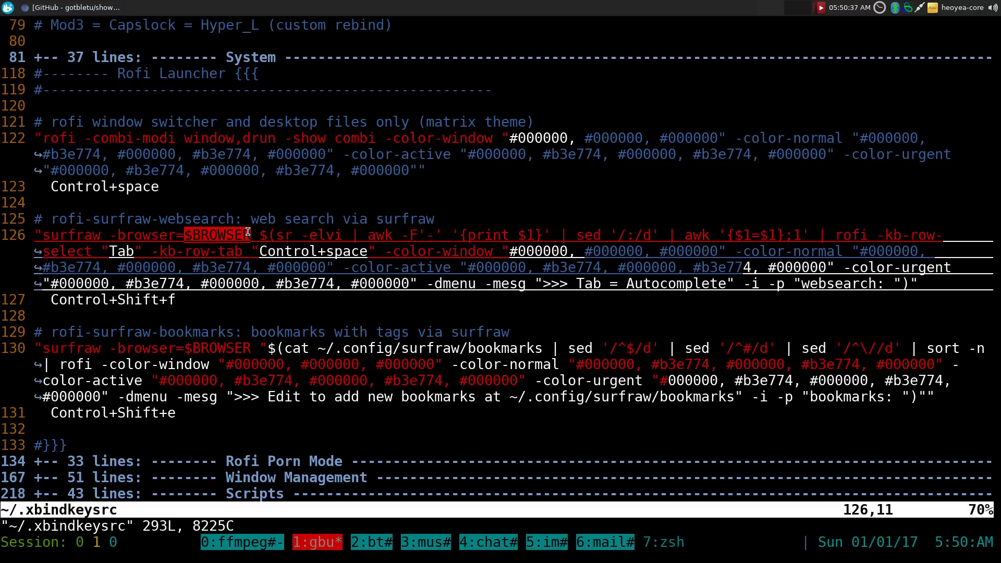
click(334, 214)
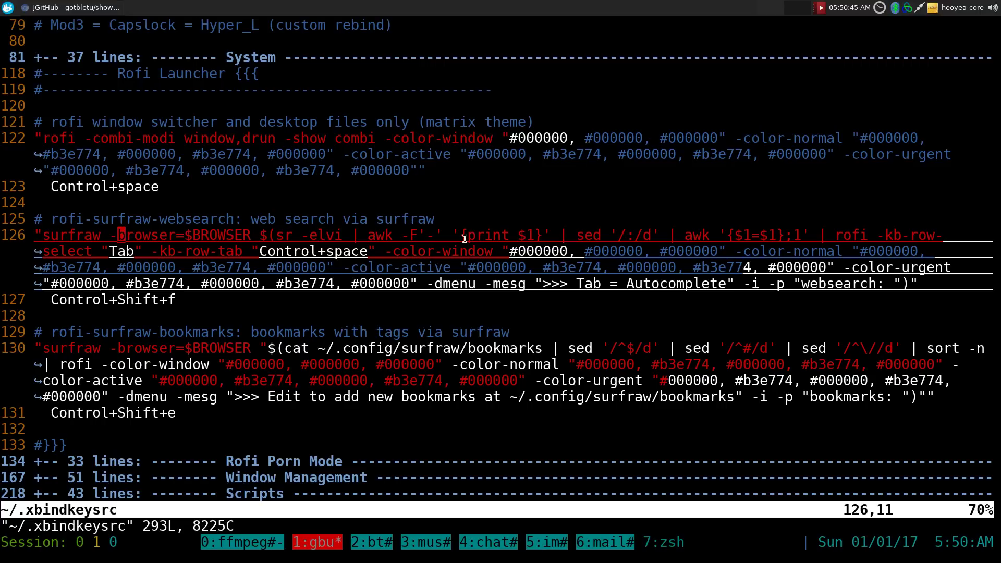
drag(185, 236, 249, 236)
click(249, 235)
drag(834, 235, 933, 235)
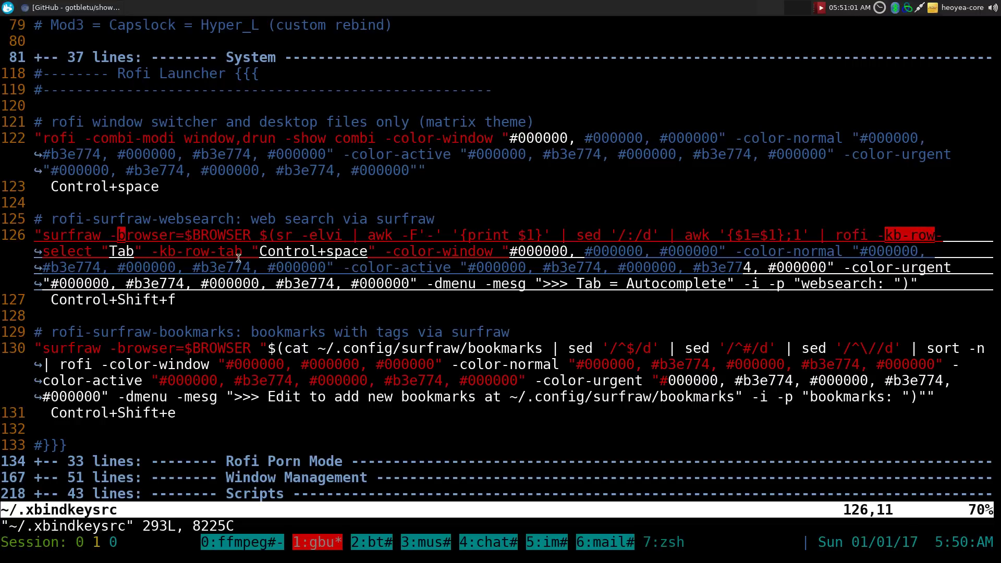
drag(260, 251, 364, 250)
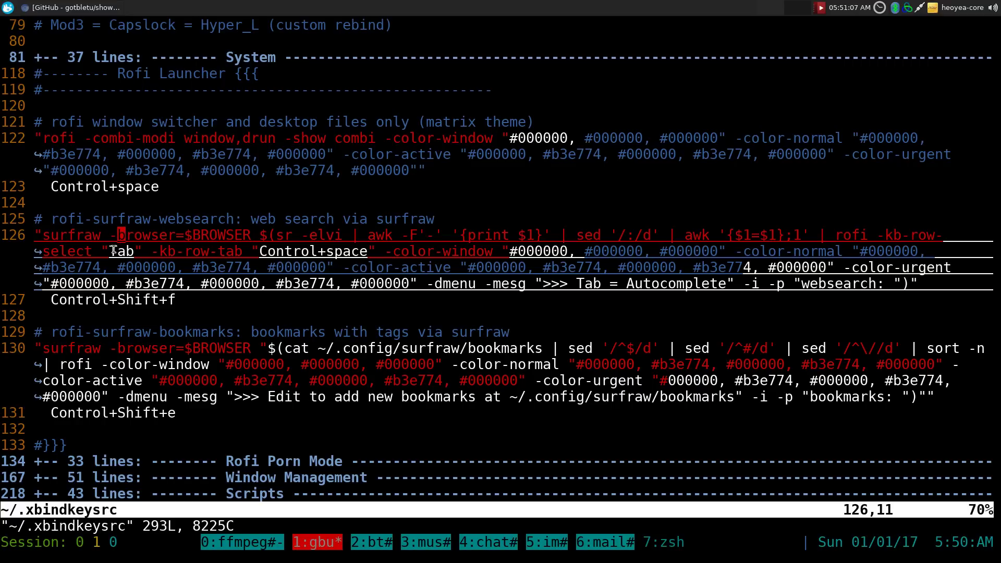
drag(110, 251, 130, 251)
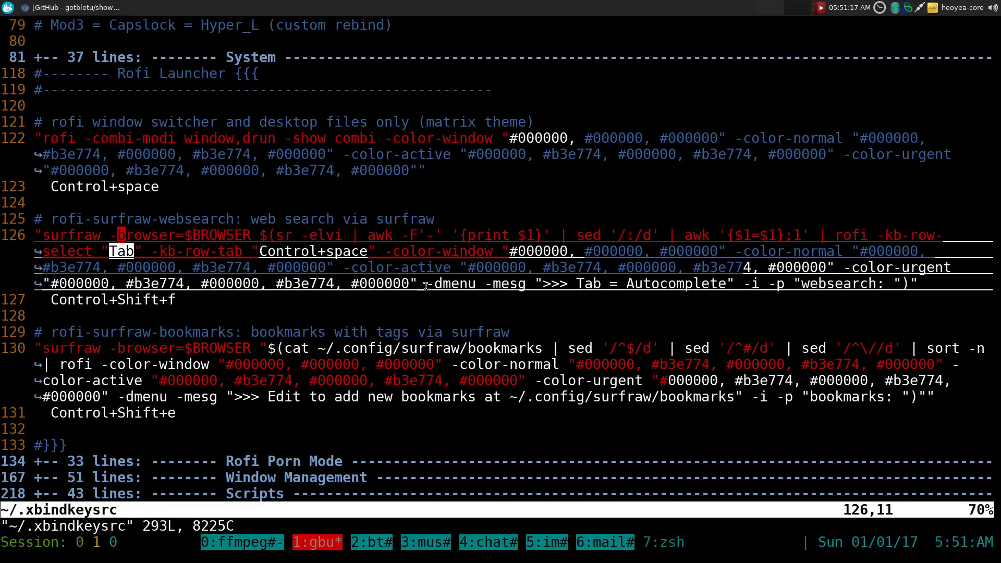
drag(429, 285, 733, 284)
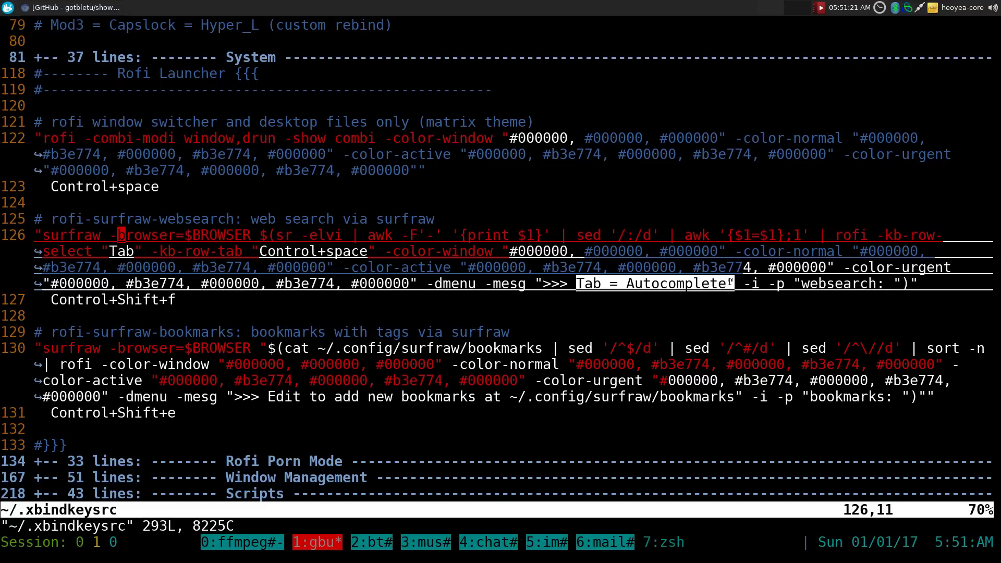
click(621, 283)
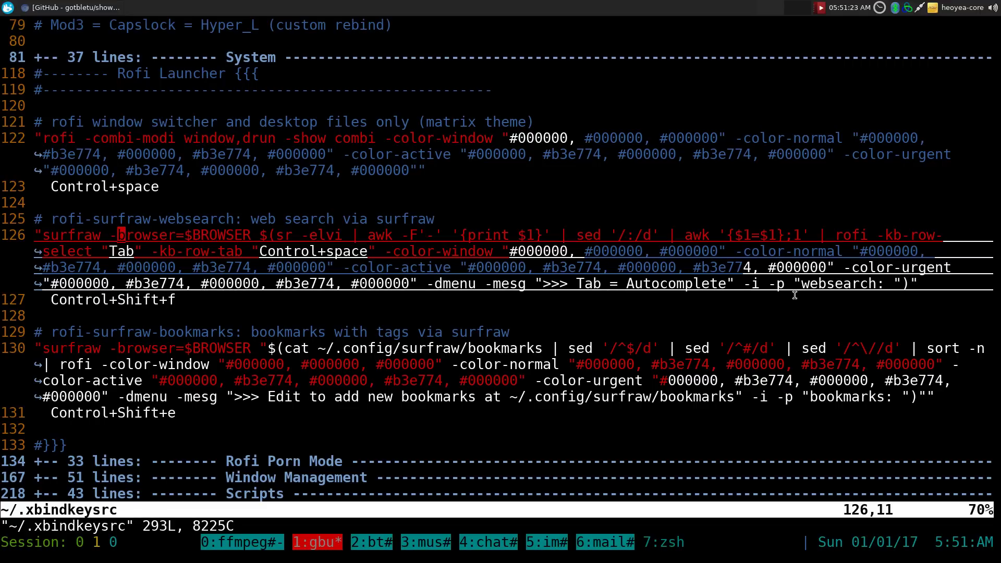
drag(802, 284, 878, 282)
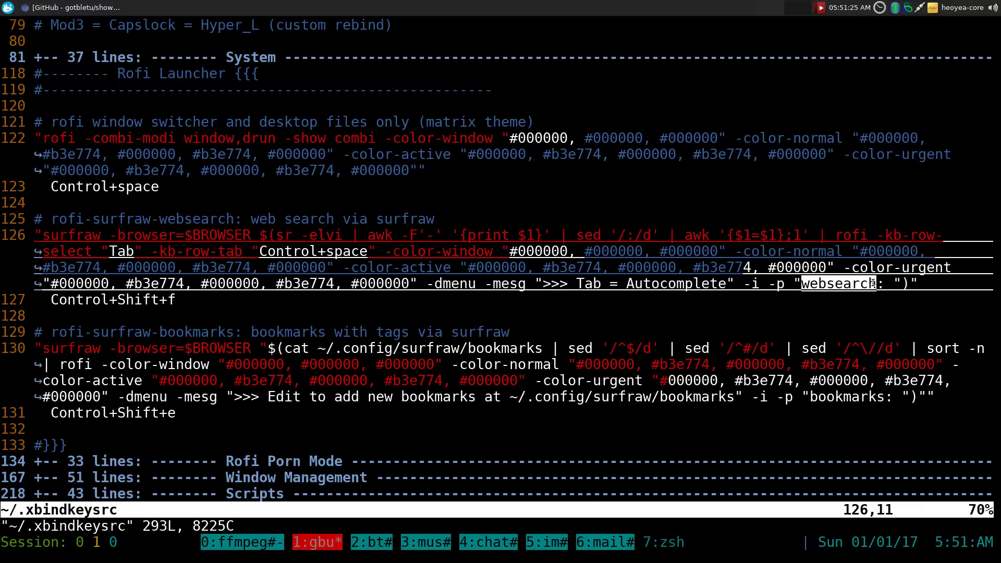
click(877, 282)
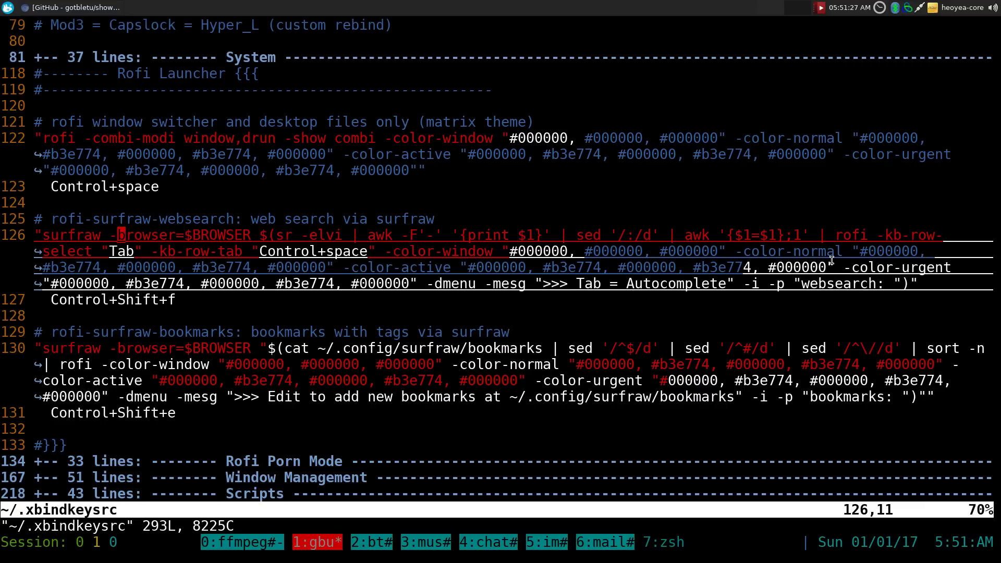
key(ctrl+shift+f)
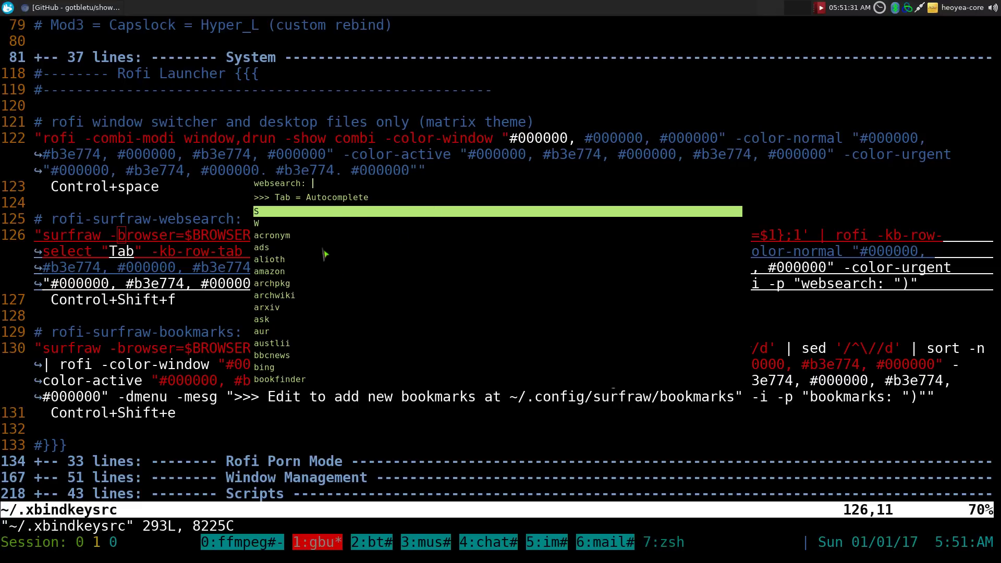
scroll(323, 255, down, 4)
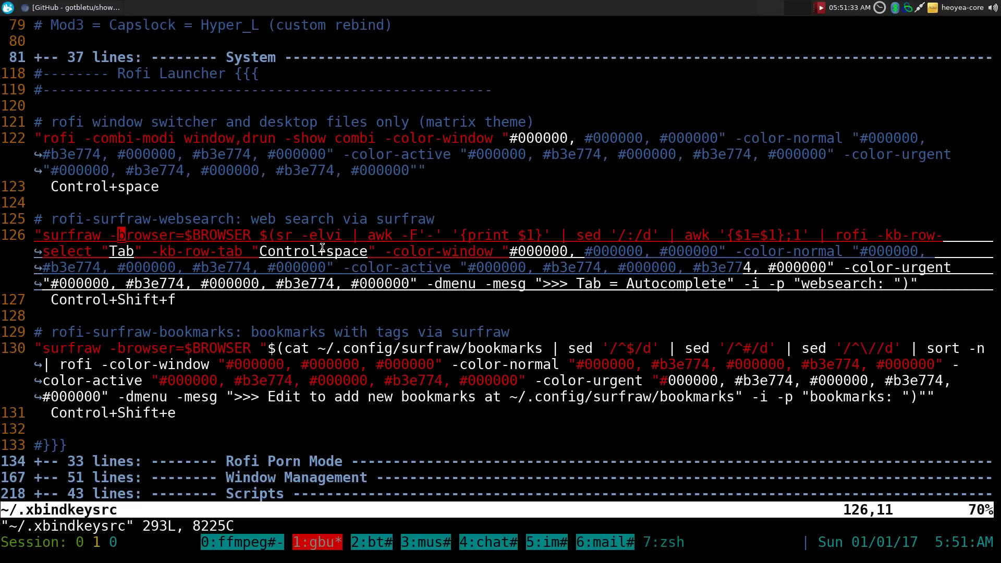
key(Escape)
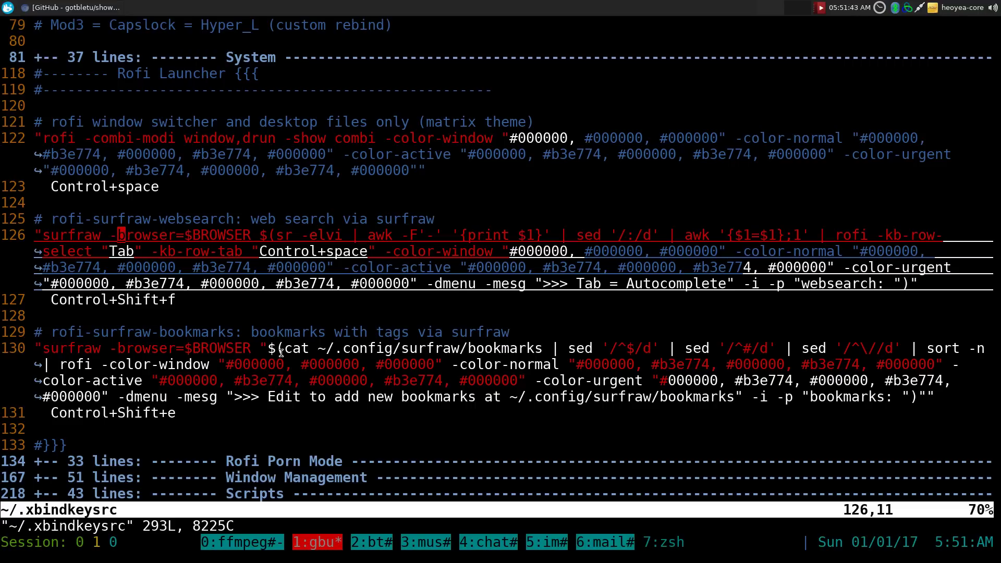
drag(348, 352, 392, 352)
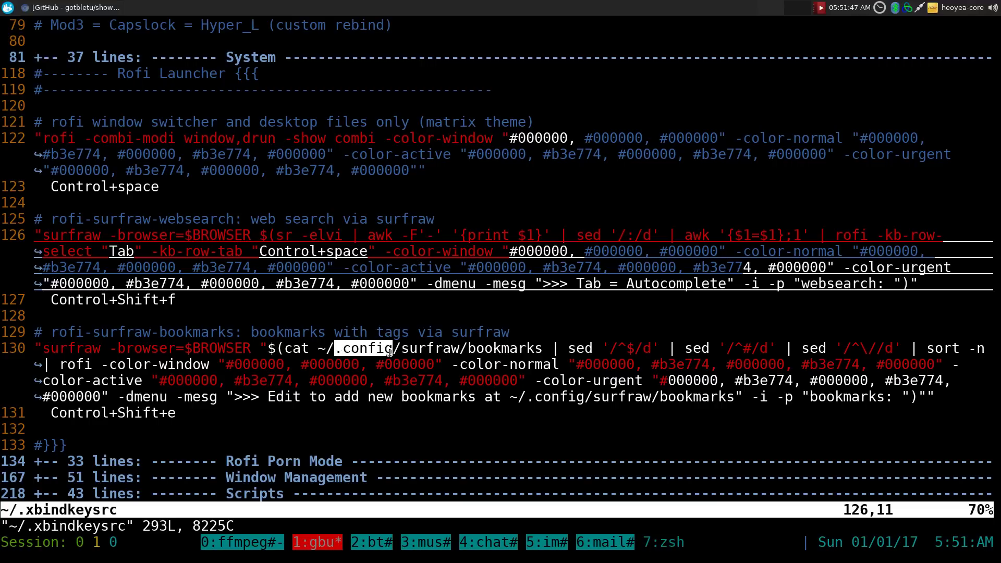
double_click(431, 350)
drag(468, 349, 528, 349)
click(528, 349)
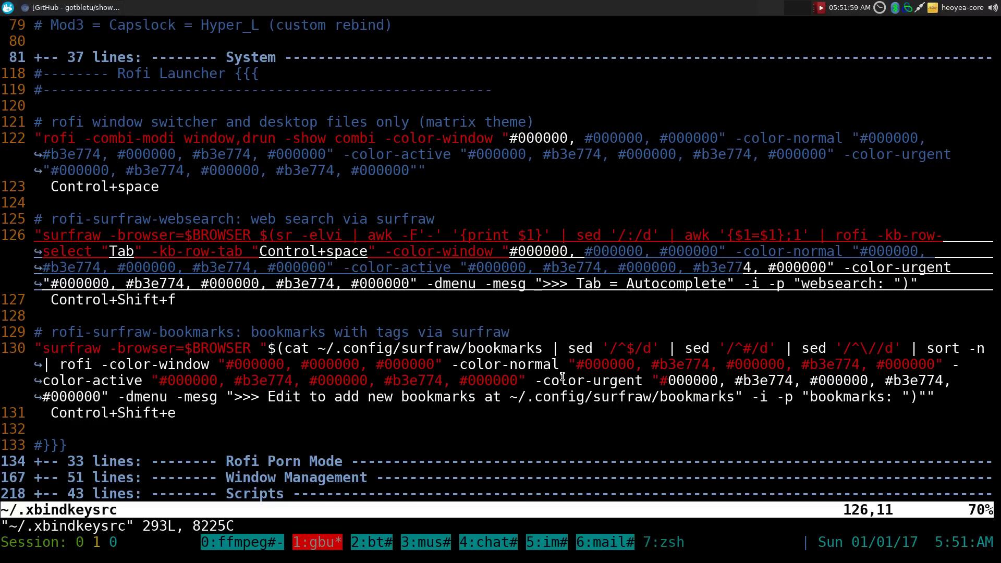
Step: In tmux window 7, run cfg-bookmarks to open the surfraw bookmarks file in Vim
key(ctrl+b)
key(7)
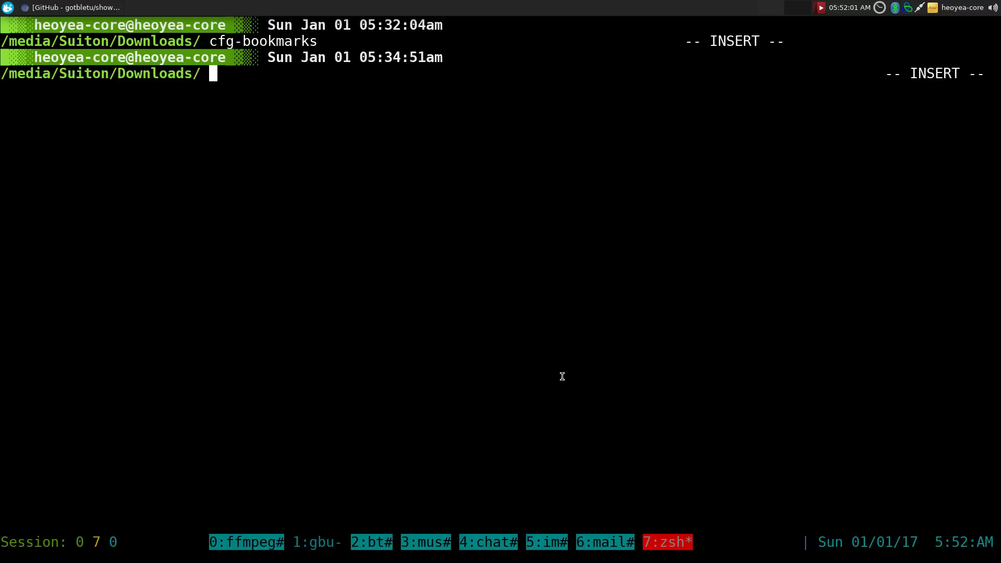
key(ctrl+l)
text(c-boo)
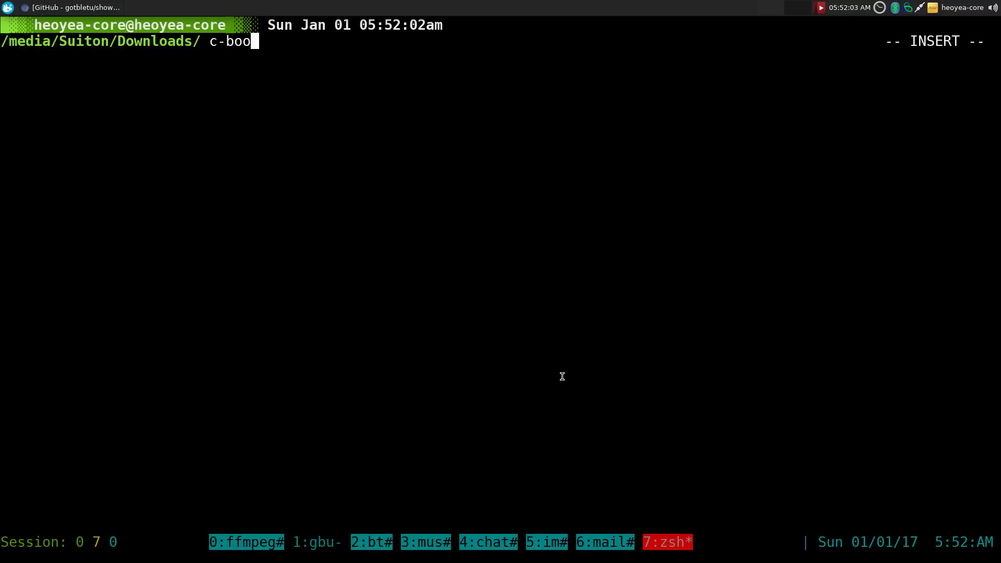
key(Tab)
key(Return)
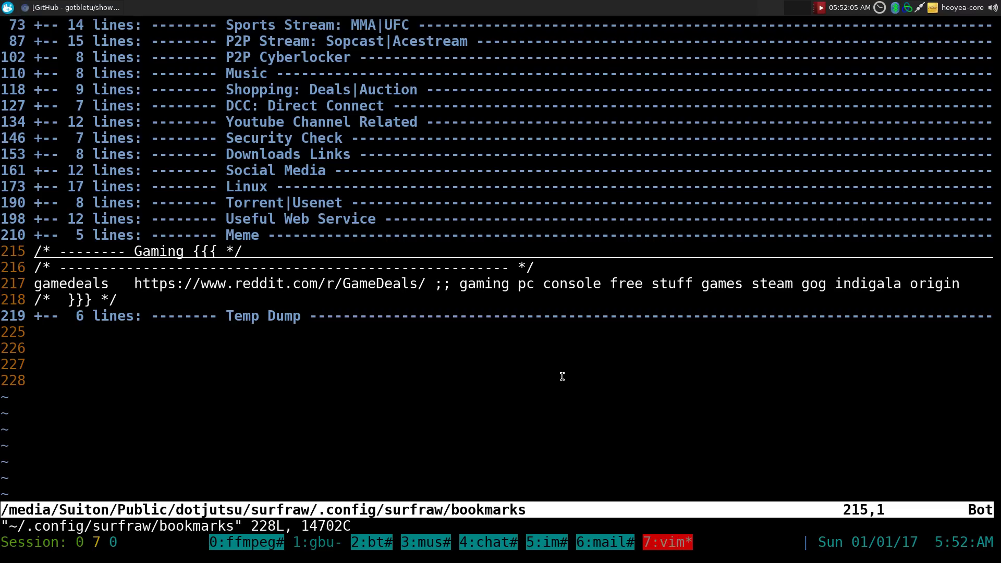
Step: Move to the gamedeals bookmark line, then hide the drop-down terminal
key(j)
key(k)
key(j)
key(j)
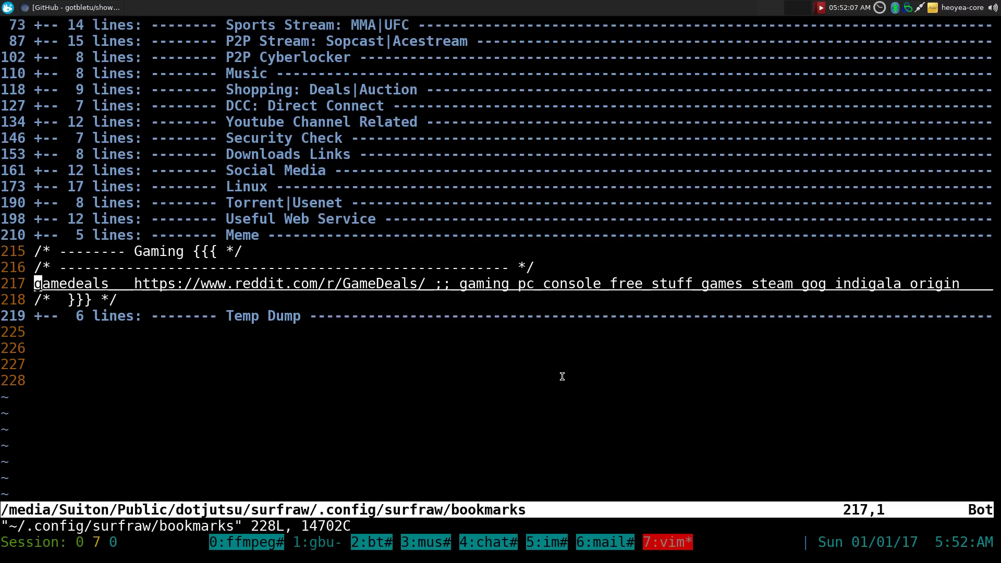
key(F12)
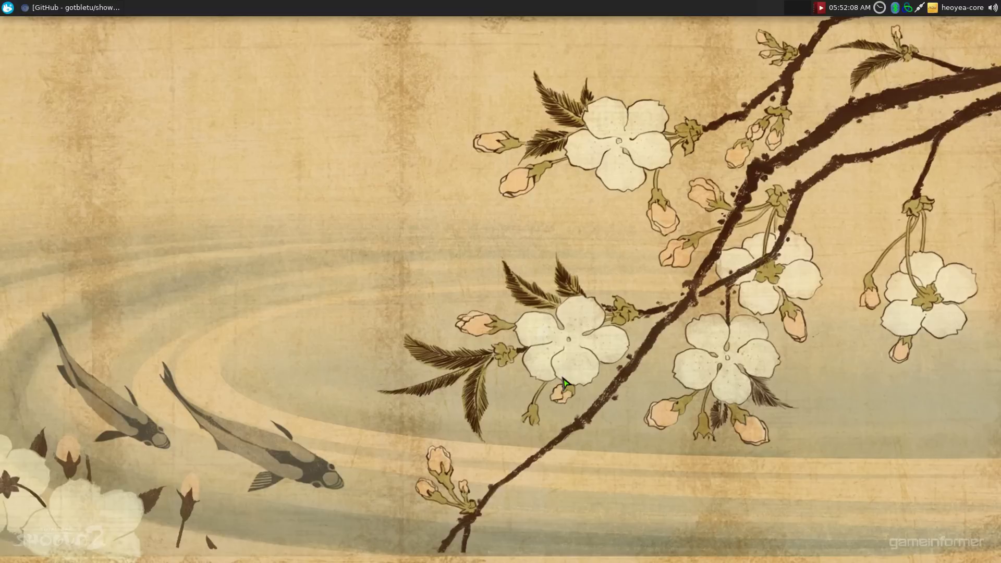
Step: Restore Chromium and open the byobu package page from the AUR tmux results
click(104, 11)
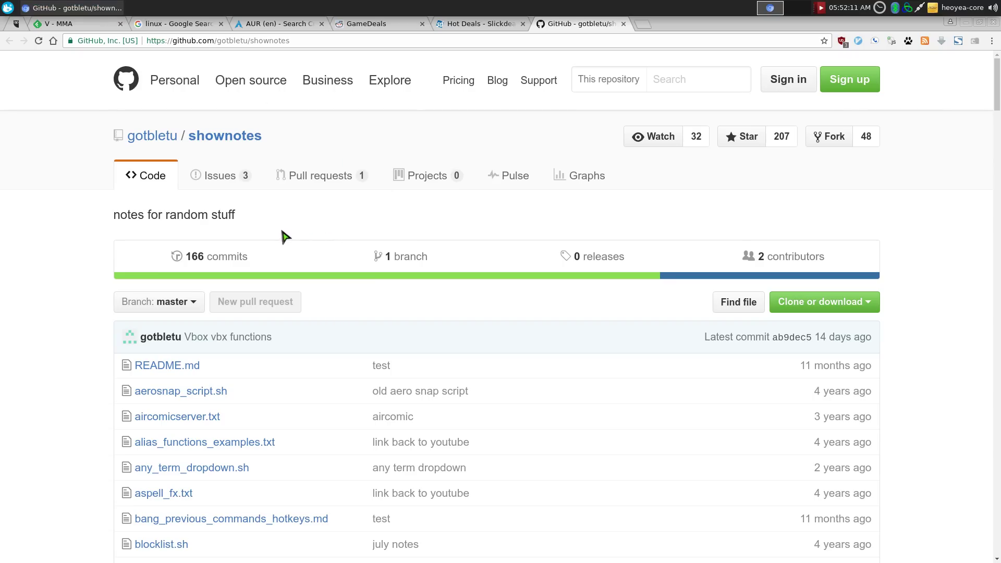
click(298, 25)
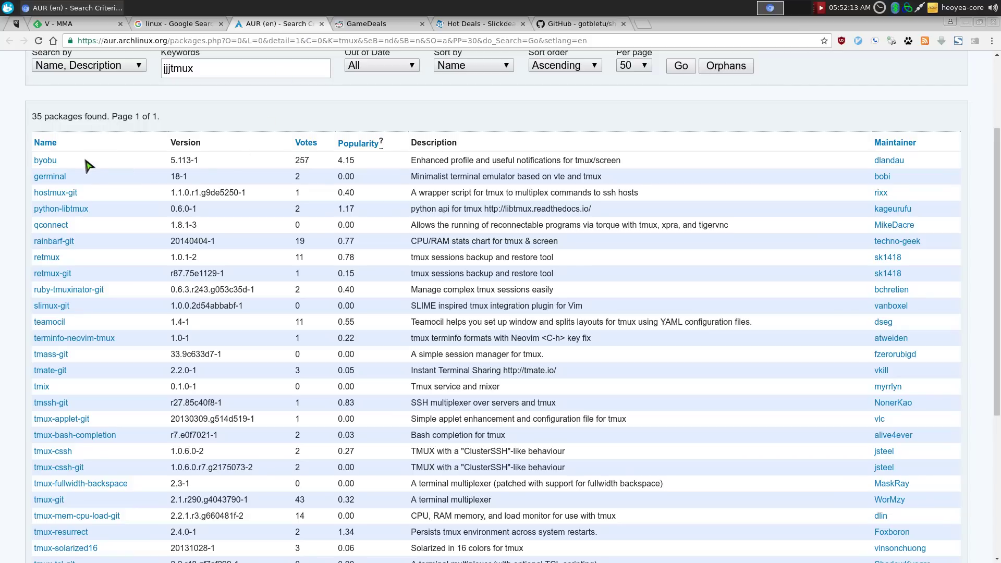
click(45, 161)
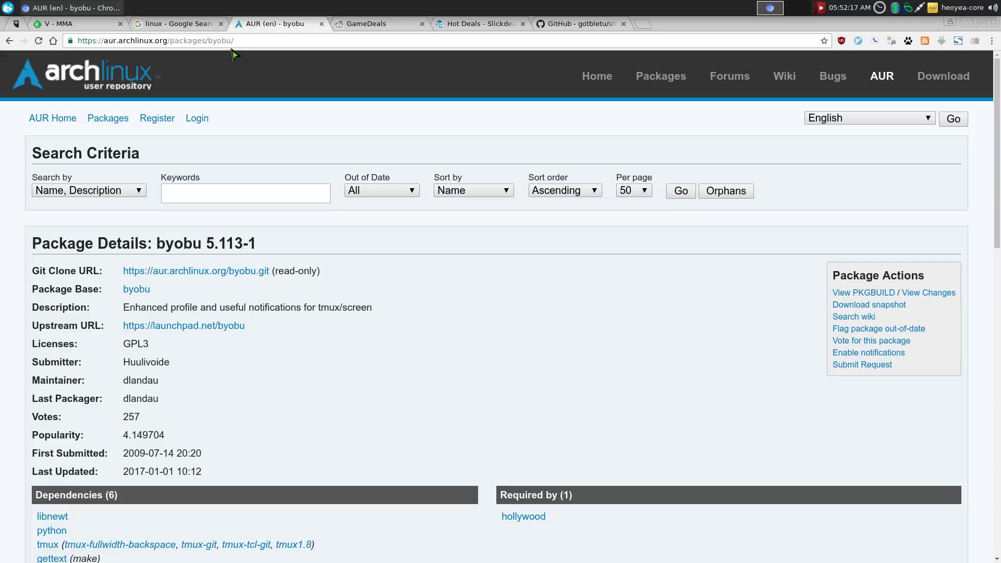
Step: Copy the byobu page address and return to the bookmarks file in Vim
click(238, 41)
right_click(239, 40)
click(255, 74)
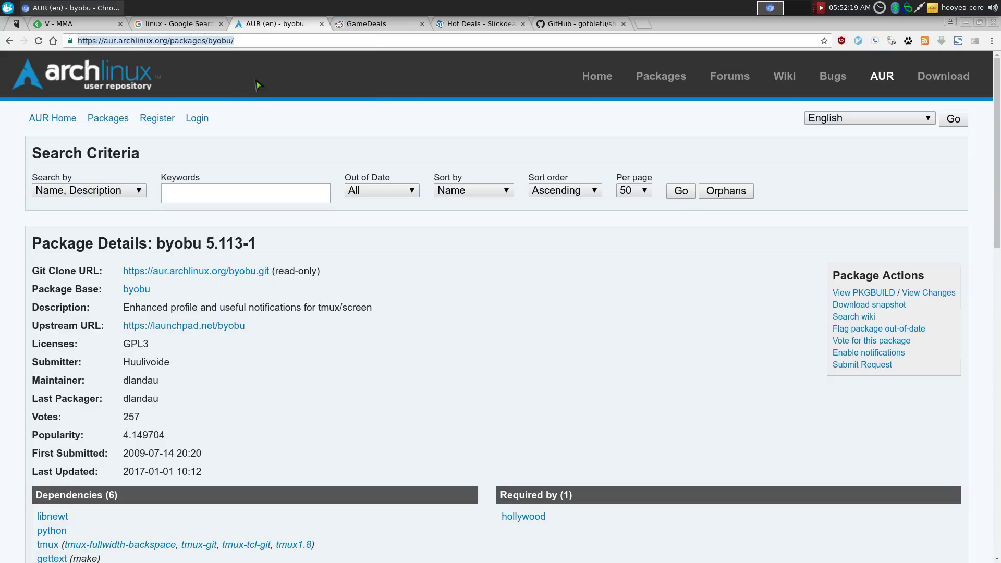
key(alt+Tab)
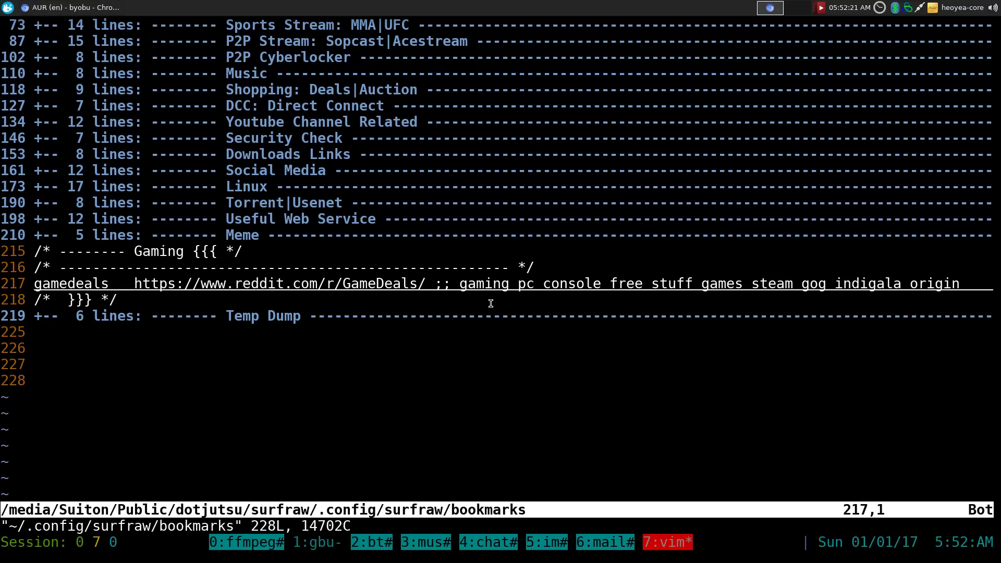
Step: Add a new 'byobu' bookmark line below gamedeals with the pasted AUR page address
key(o)
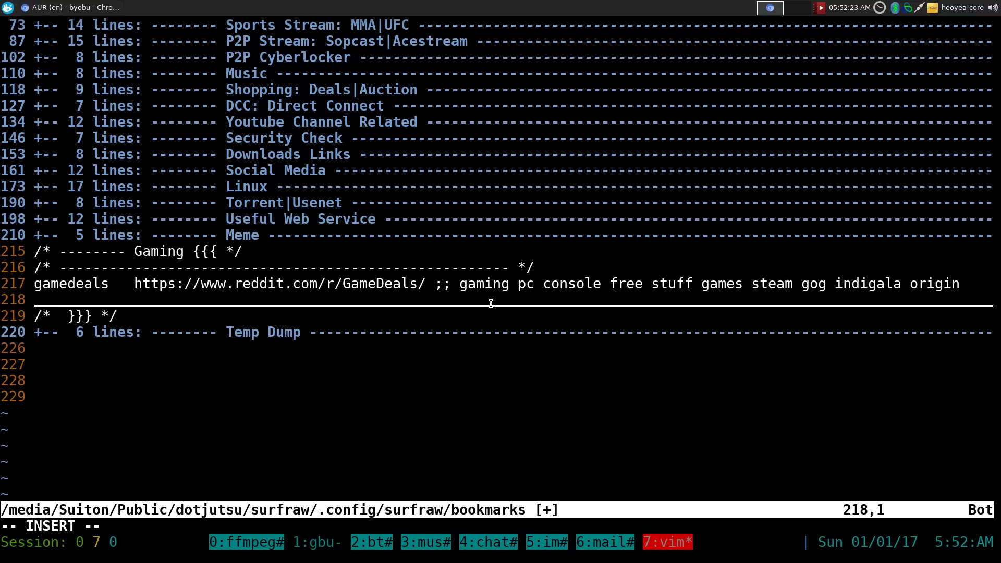
key(alt+Tab)
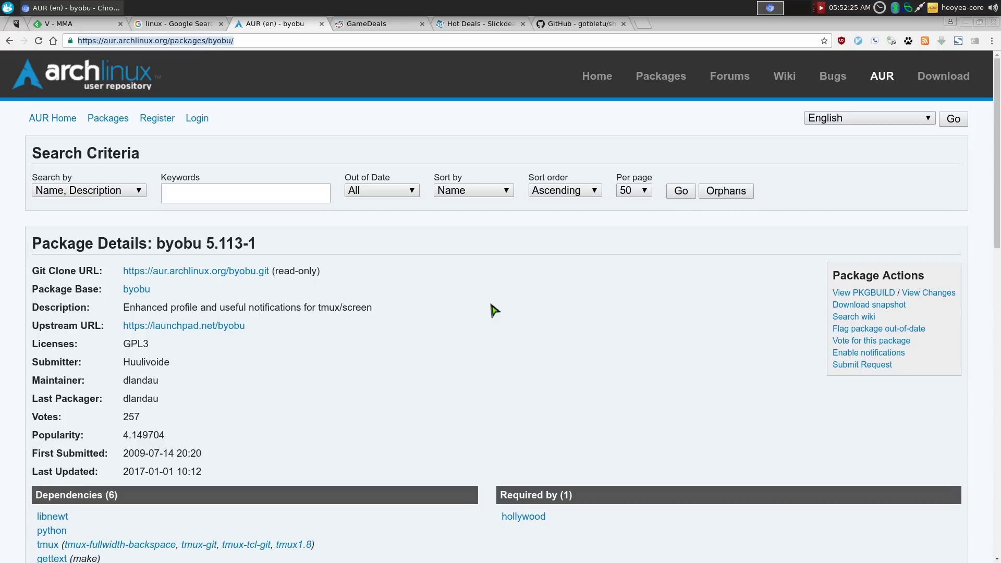
key(alt+Tab)
text(byo)
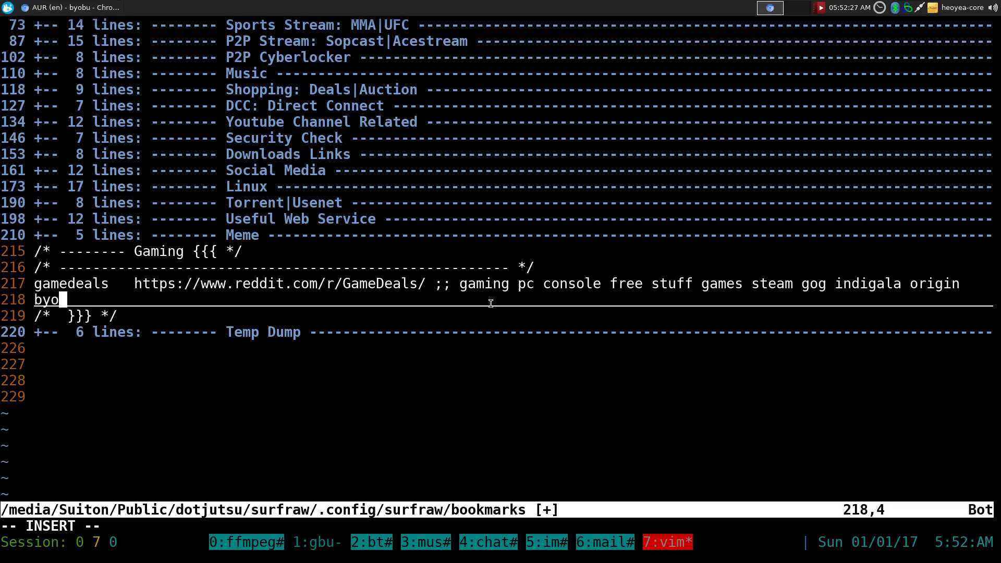
key(alt+Tab)
key(alt+Tab)
text(bu)
key(ctrl+shift+v)
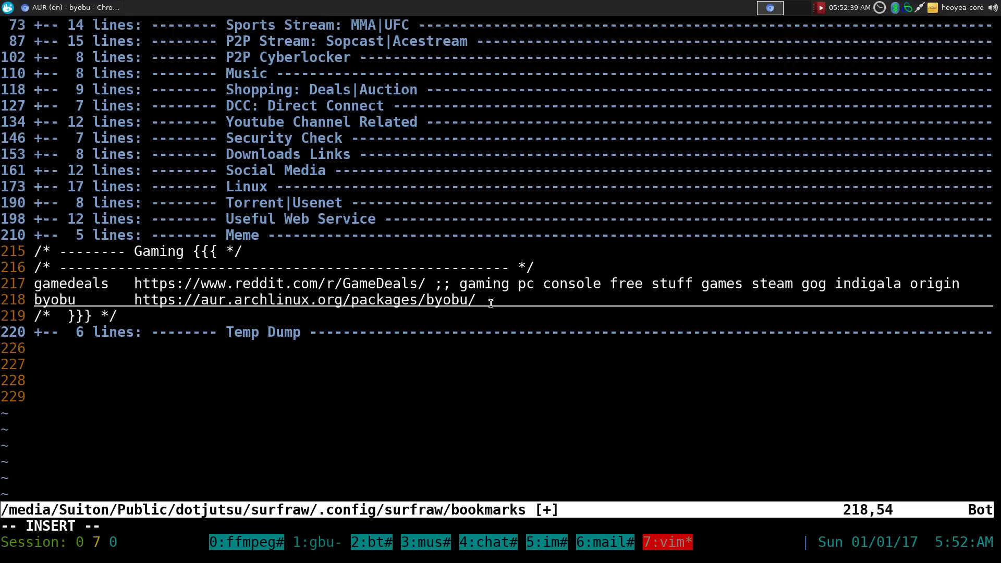
text(;;)
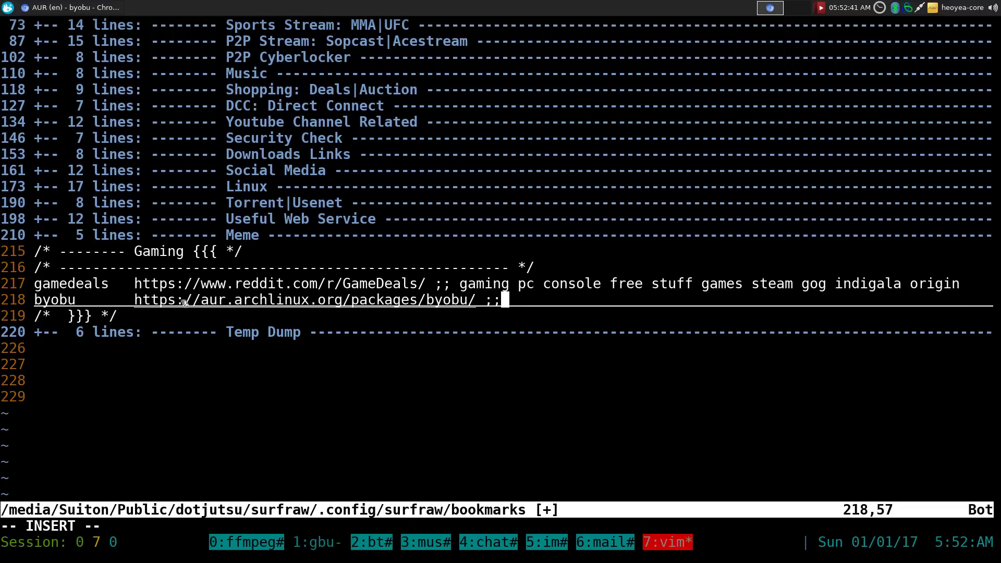
double_click(50, 302)
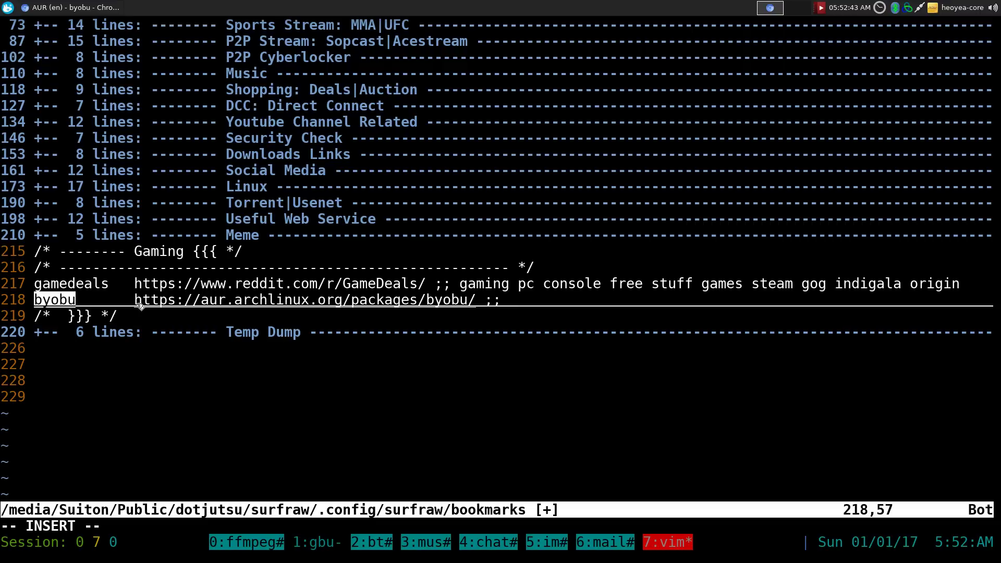
drag(135, 300, 472, 304)
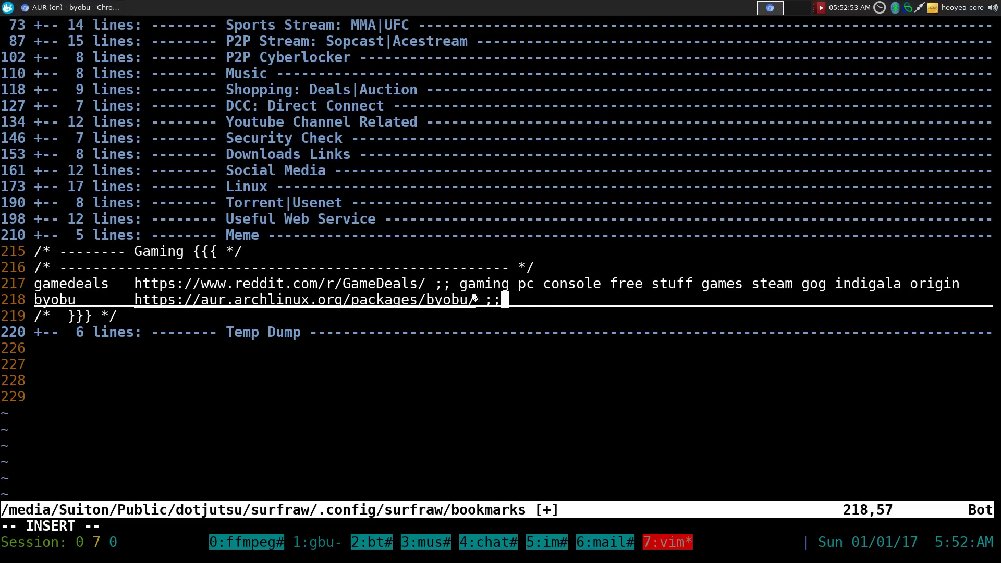
Step: Append the tags 'linux screen tmux clone handler terminal' to the byobu bookmark
key(Escape)
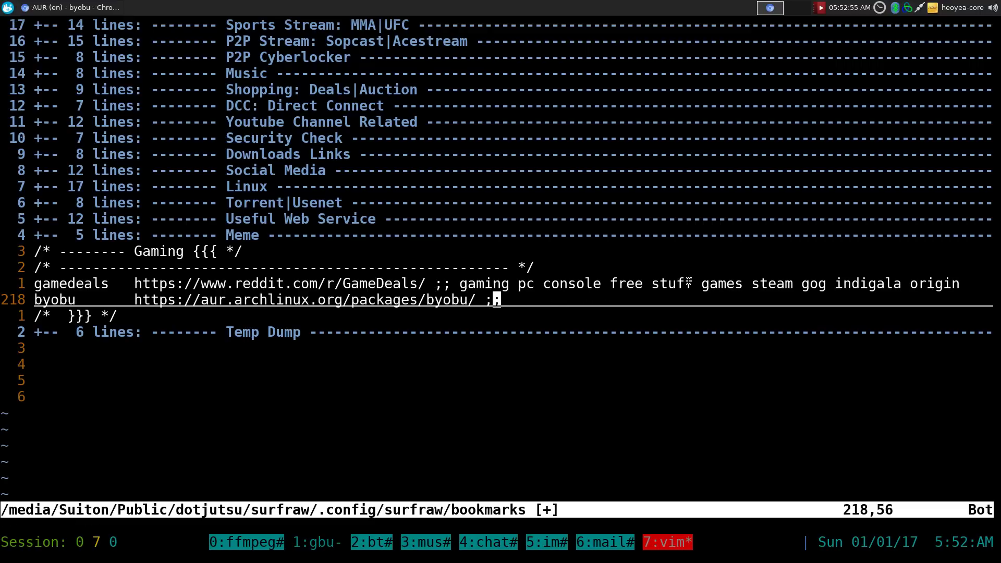
key(h)
key(h)
text(C )
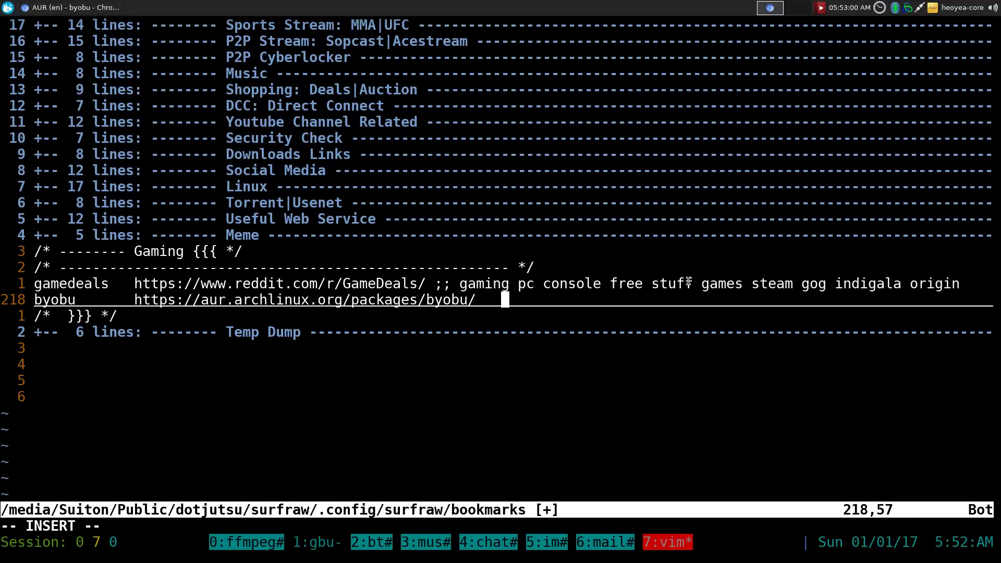
text(  ;; linux scrreen)
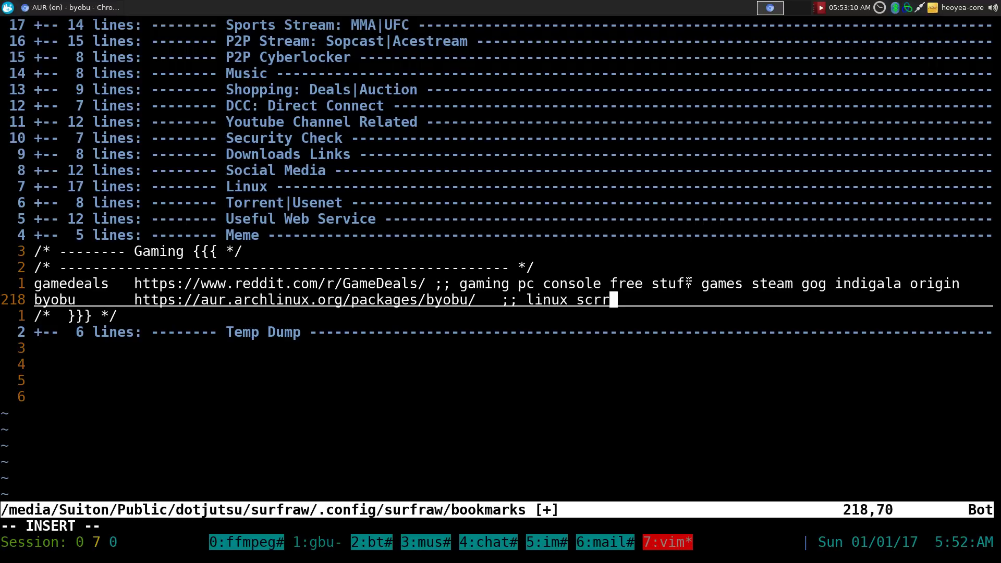
key(BackSpace)
key(BackSpace)
key(BackSpace)
key(BackSpace)
text(een tmux clone )
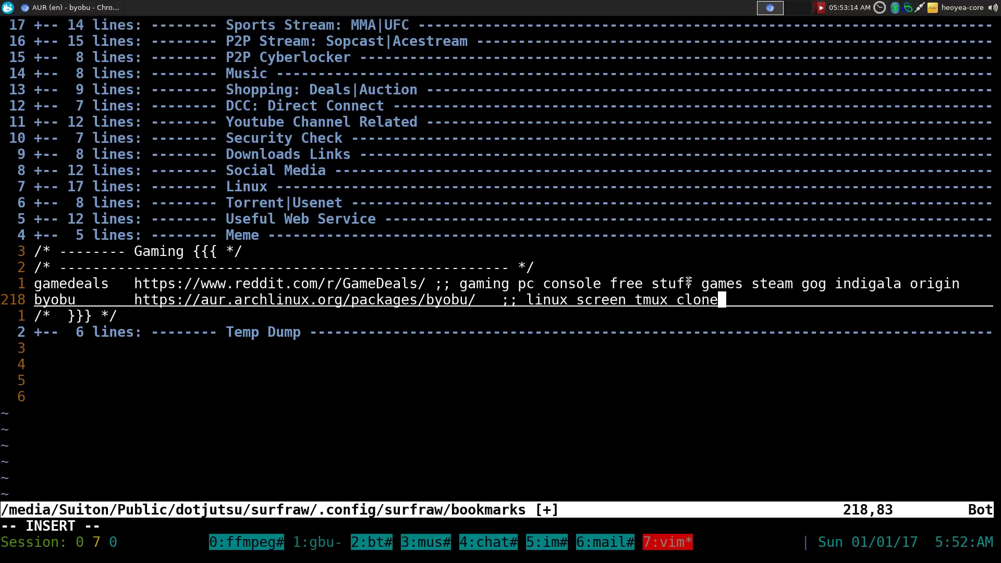
text(handler)
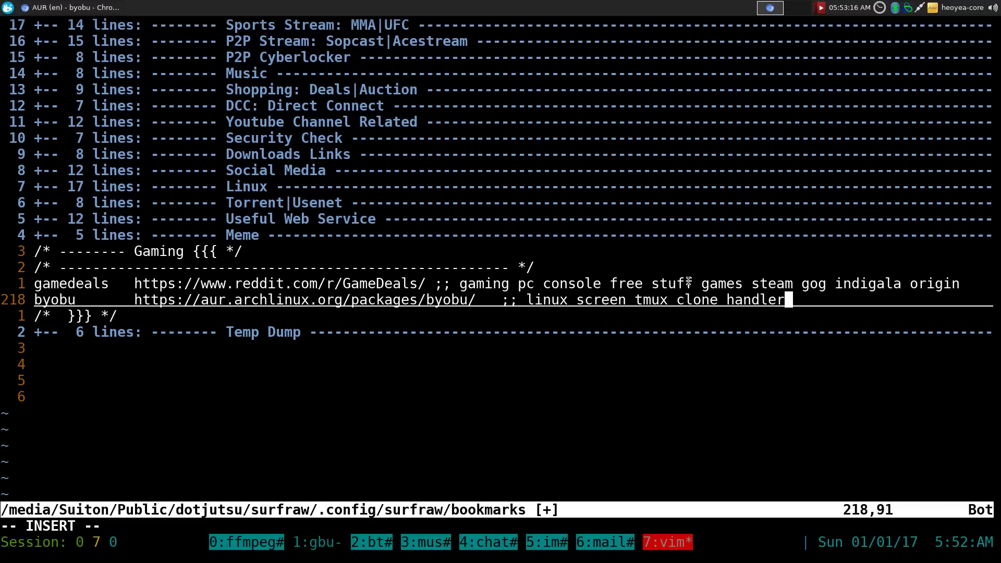
text( terminal)
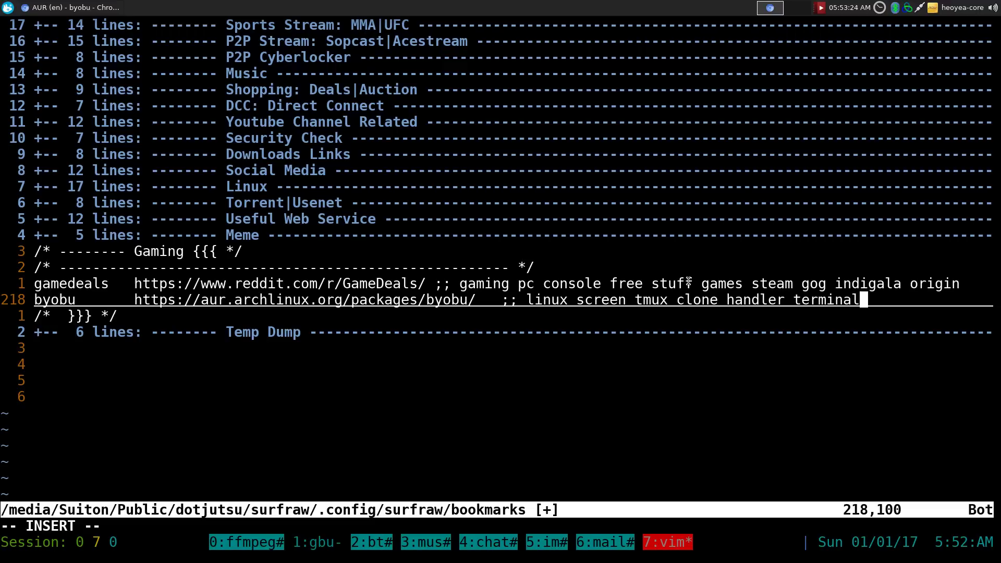
key(Escape)
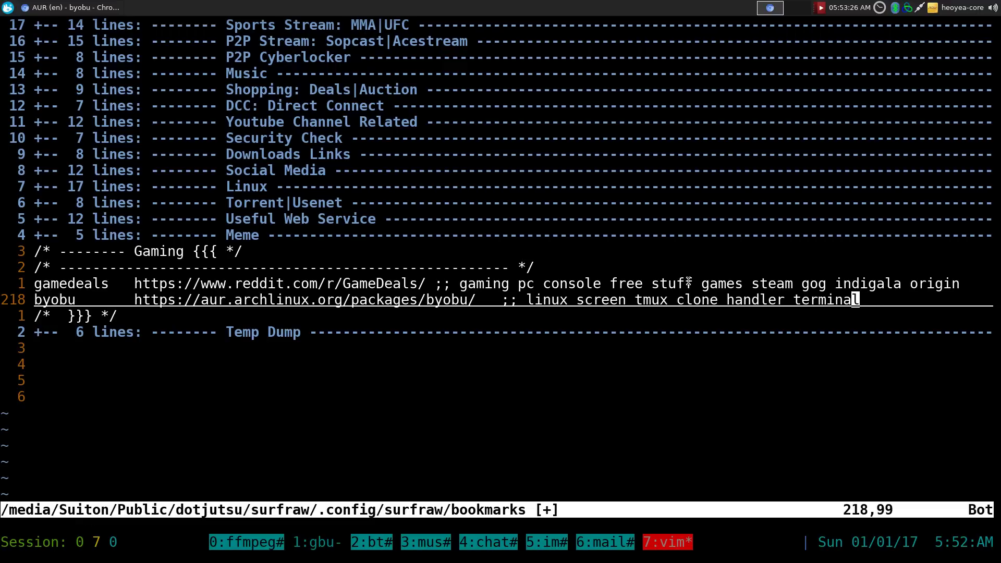
Step: Save and quit Vim with :x, then filter the Rofi bookmarks by 'tmux' to open byobu
text(:x)
key(Return)
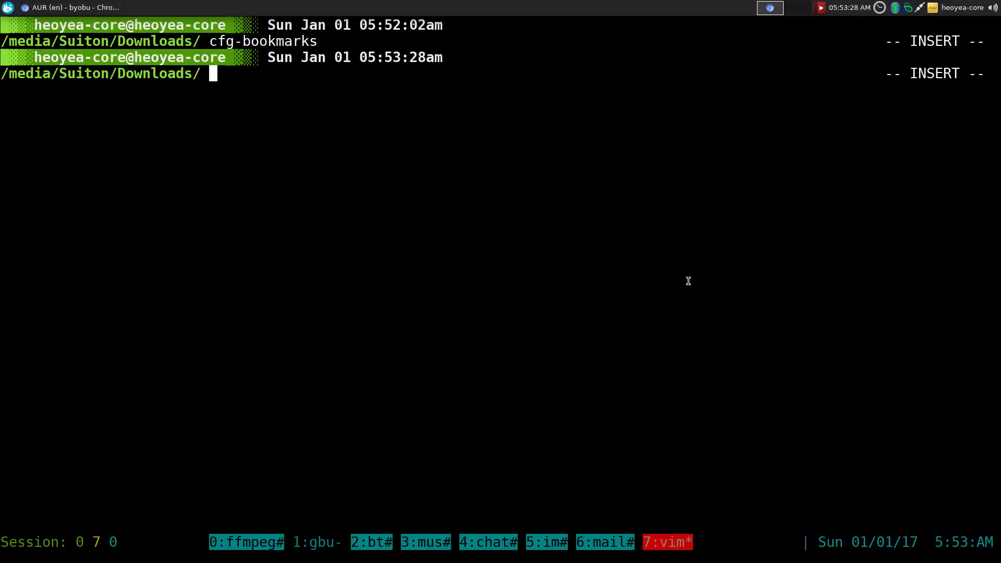
key(alt+Tab)
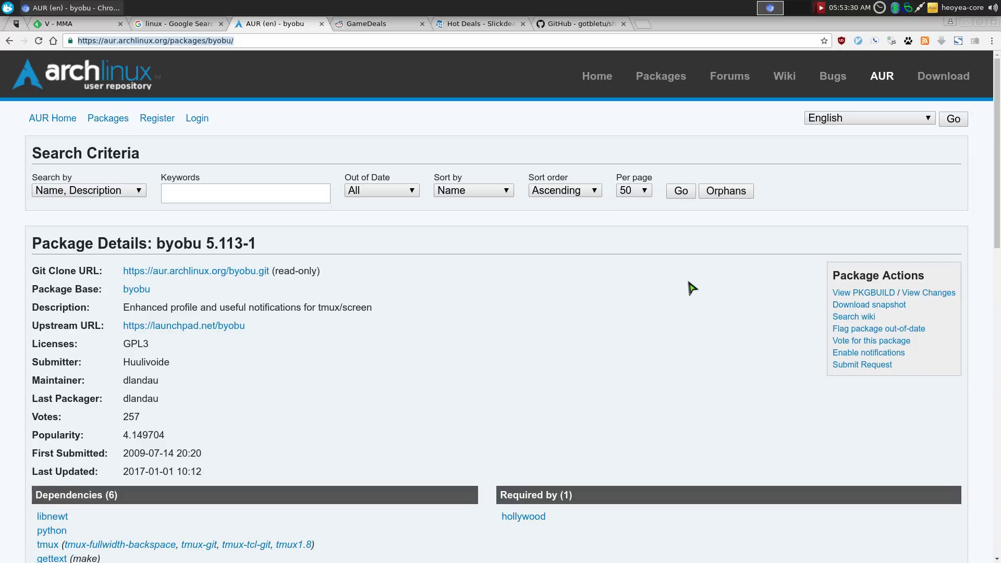
key(super+b)
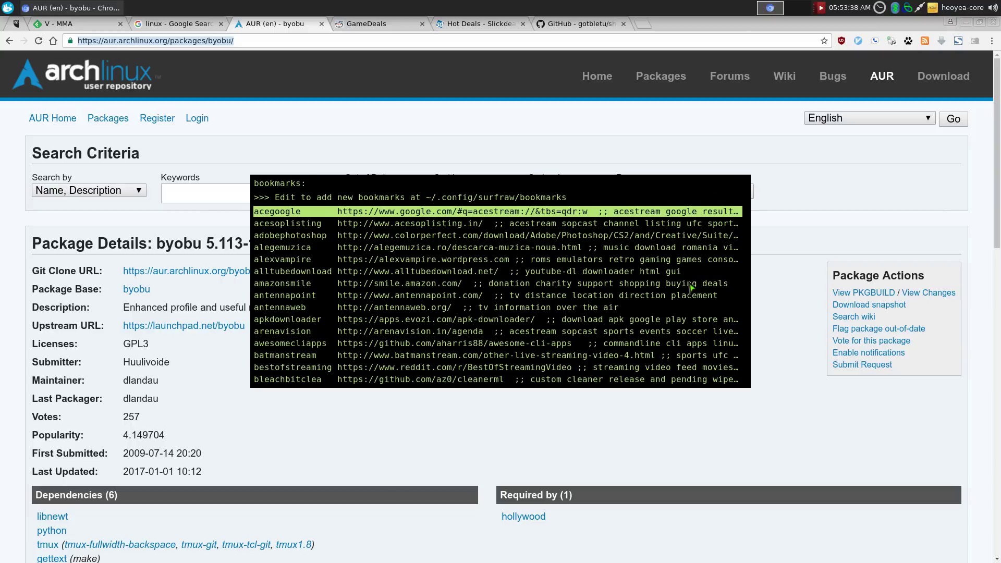
text(tmux)
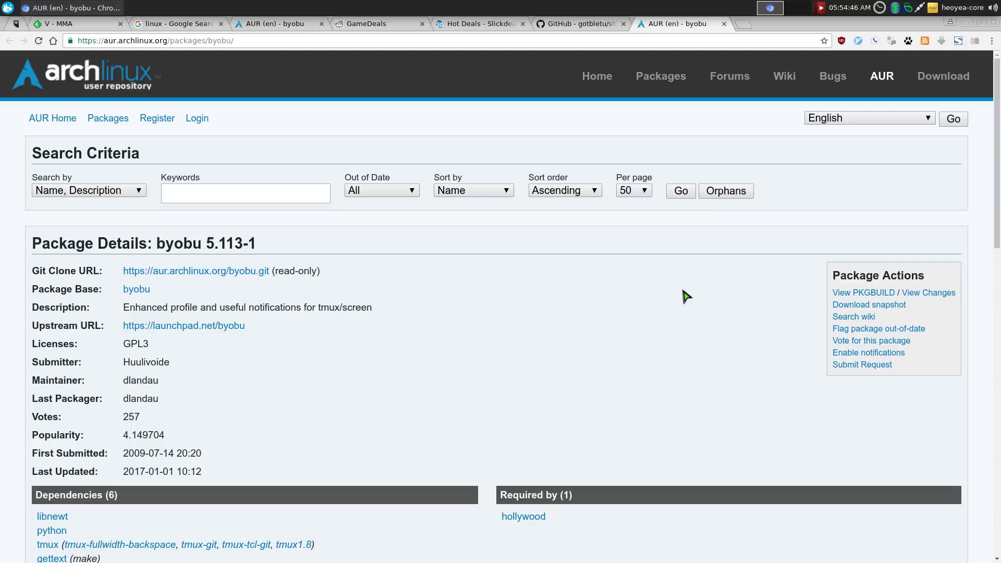
Step: Open the surfraw websearch menu and browse the engine list around aur
key(super+s)
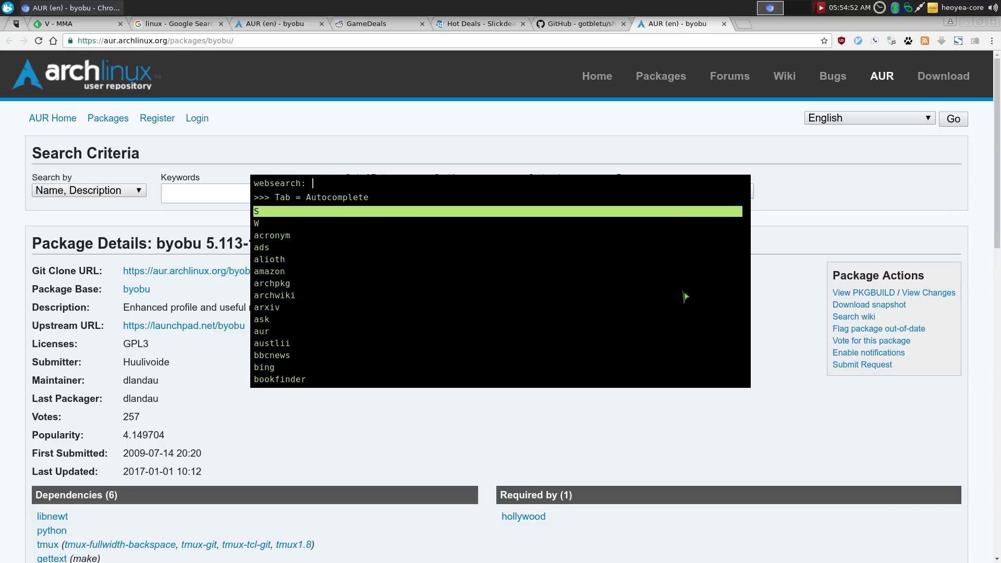
key(Down)
key(Down)
key(Down)
key(Down)
key(Down)
key(Down)
key(Down)
key(Down)
key(Down)
key(Down)
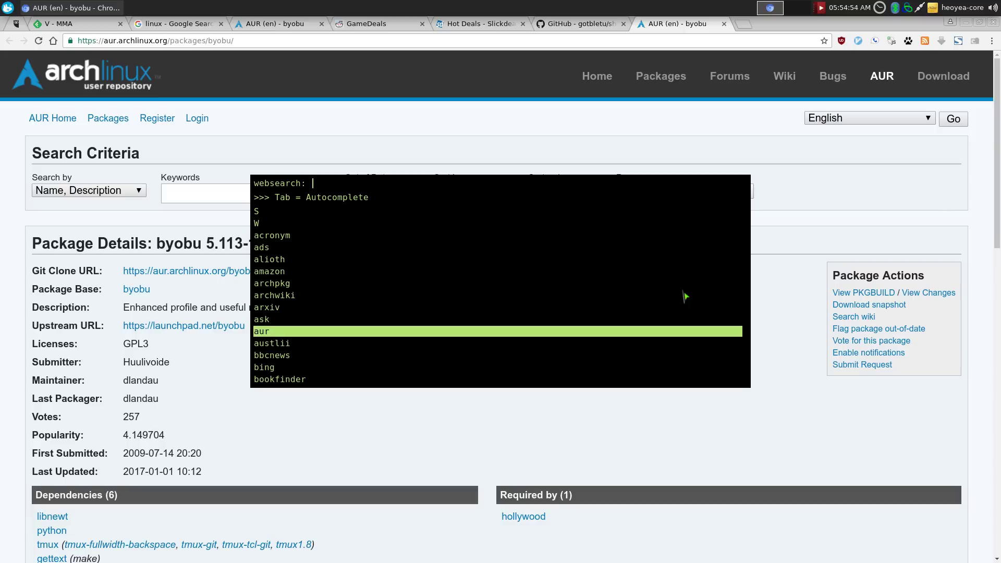
key(Down)
key(Up)
key(Up)
key(Down)
key(Page_Down)
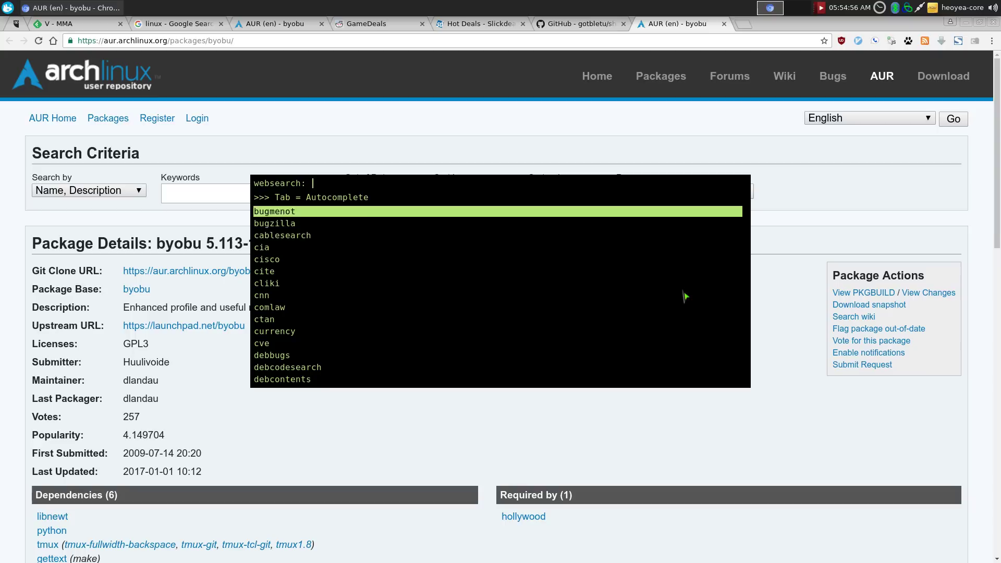
Step: Step through engines from cia to cliki, then dismiss the menu and bring up the byobu terminal
key(Down)
key(Down)
key(Down)
key(Down)
key(Down)
key(Down)
key(Down)
key(Down)
key(Up)
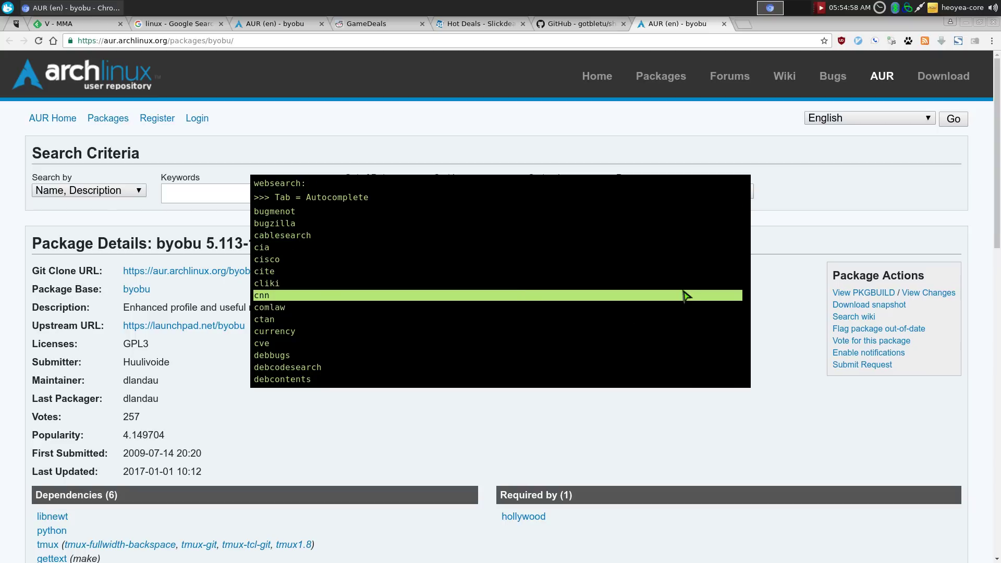
key(Up)
key(Up)
key(Up)
key(Down)
key(Down)
key(Down)
key(Down)
key(Down)
key(Down)
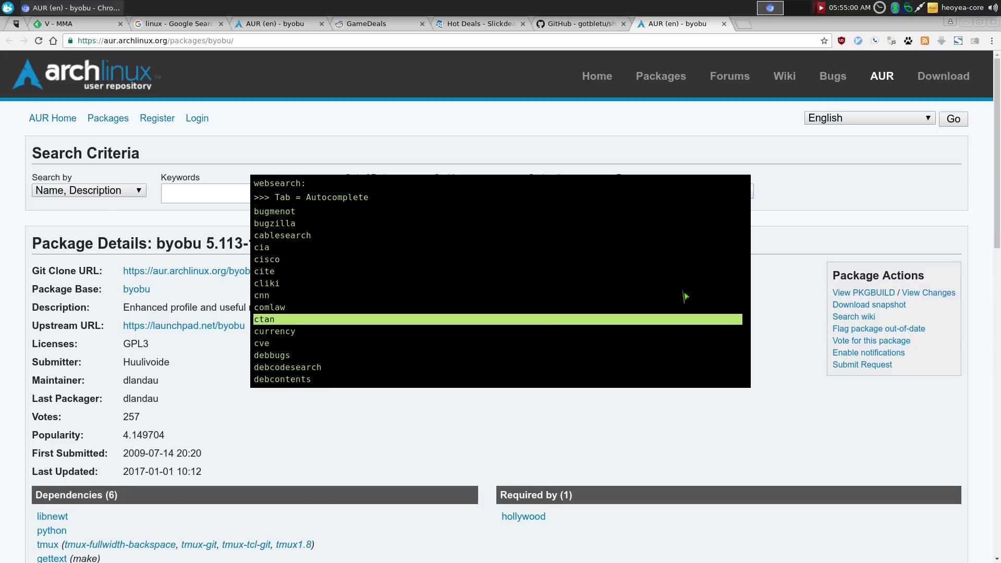
key(Down)
key(Up)
key(Up)
key(Up)
key(Up)
key(Up)
key(Up)
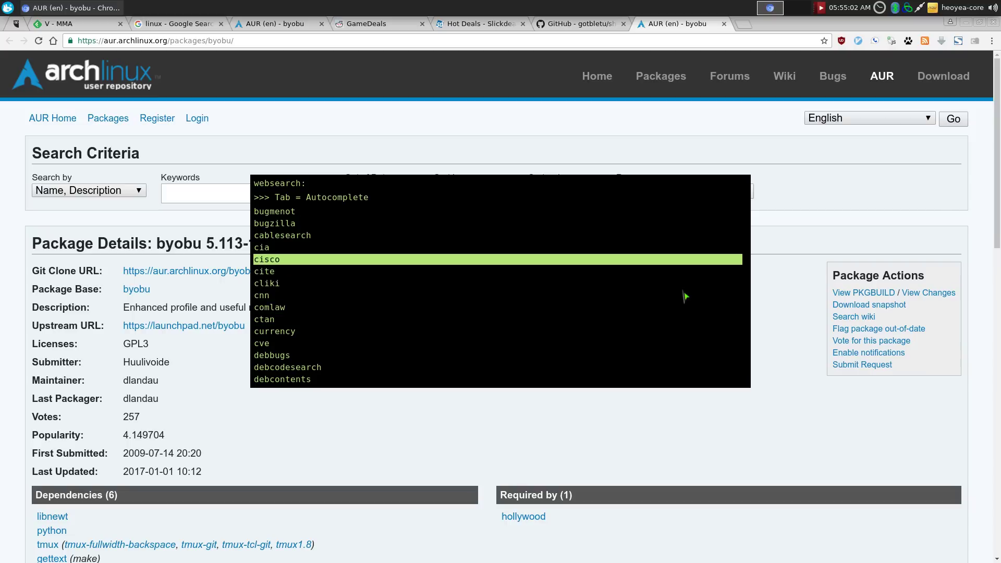
key(Down)
key(Down)
key(Down)
key(Down)
key(Down)
key(Down)
key(Down)
key(Up)
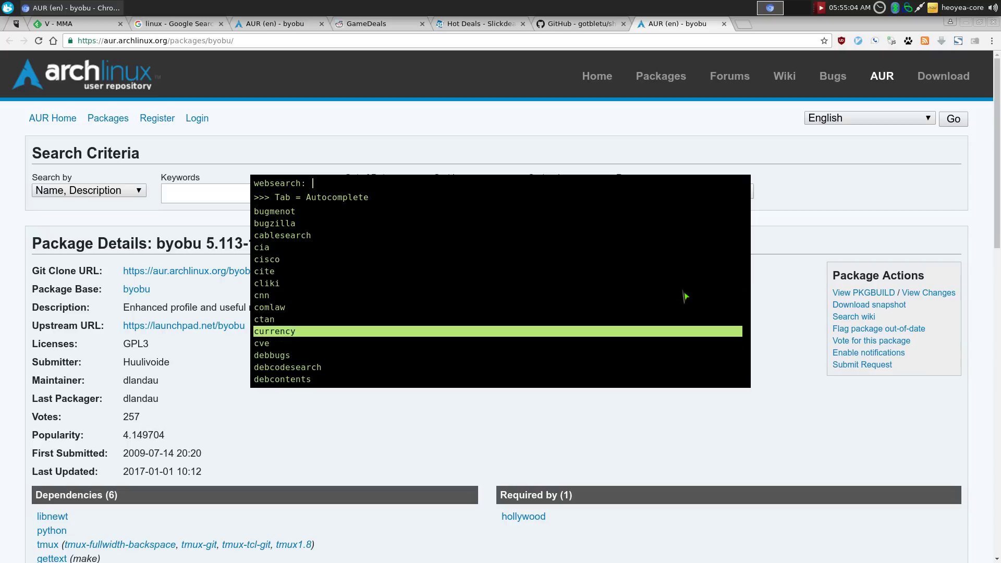
key(Up)
key(Up)
key(Up)
key(Up)
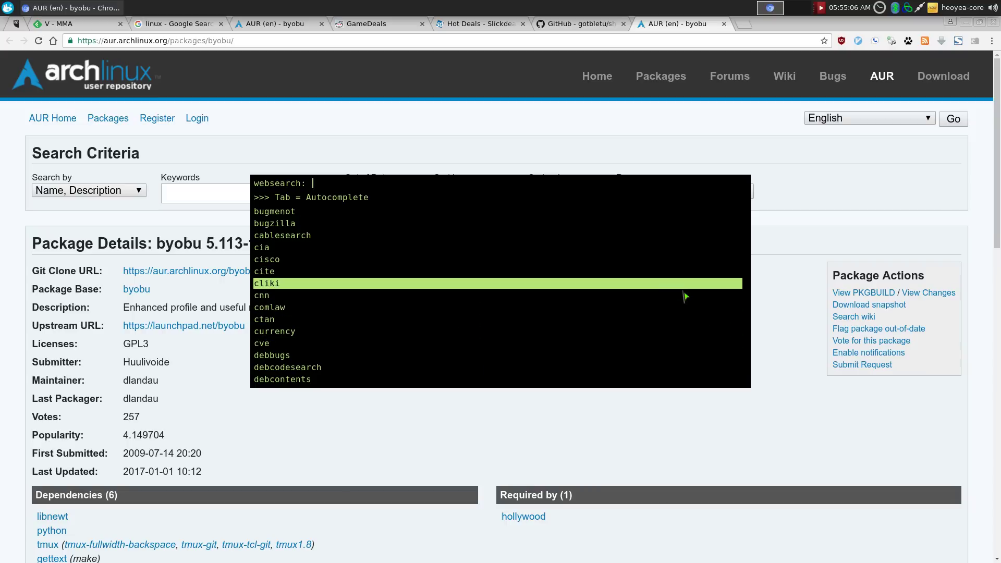
key(Escape)
key(F12)
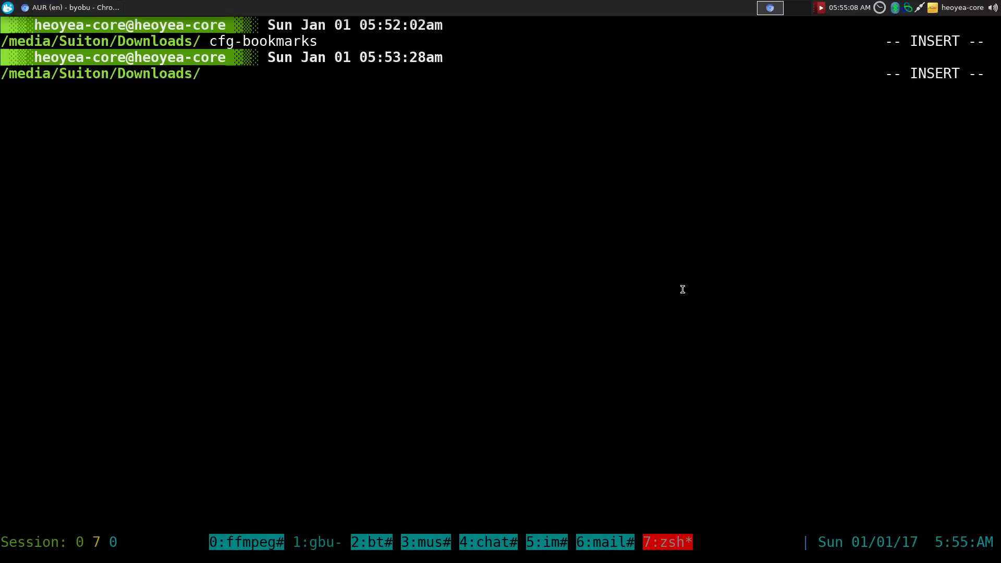
Step: In byobu window 1, highlight the ~/.config/surfraw/bookmarks command on line 130 of .xbindkeysrc
key(ctrl+a)
key(1)
key(Down)
key(Down)
key(Down)
key(Down)
key(Down)
key(Down)
key(Down)
key(Down)
key(Down)
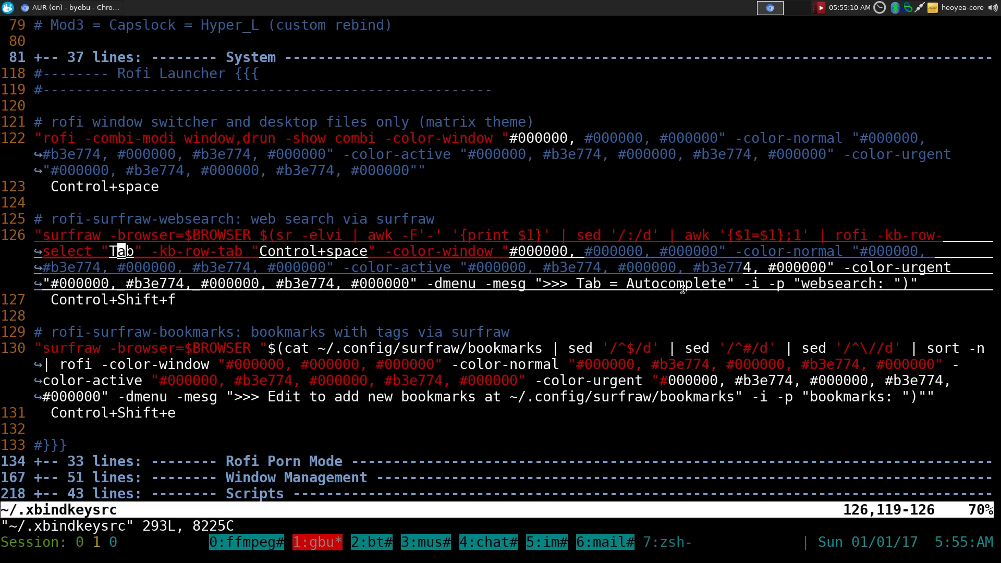
key(Down)
key(Down)
key(Down)
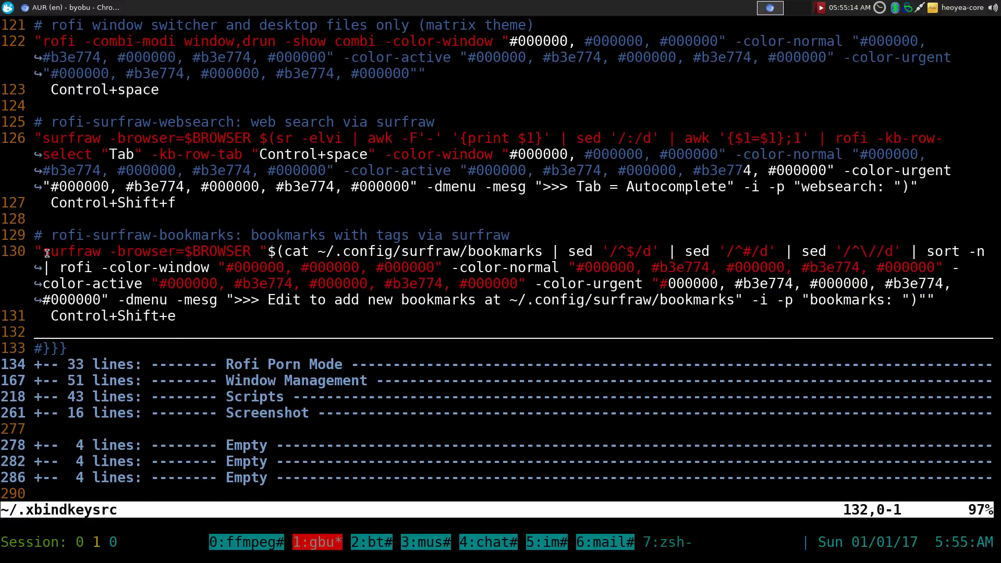
drag(45, 253, 543, 252)
click(289, 252)
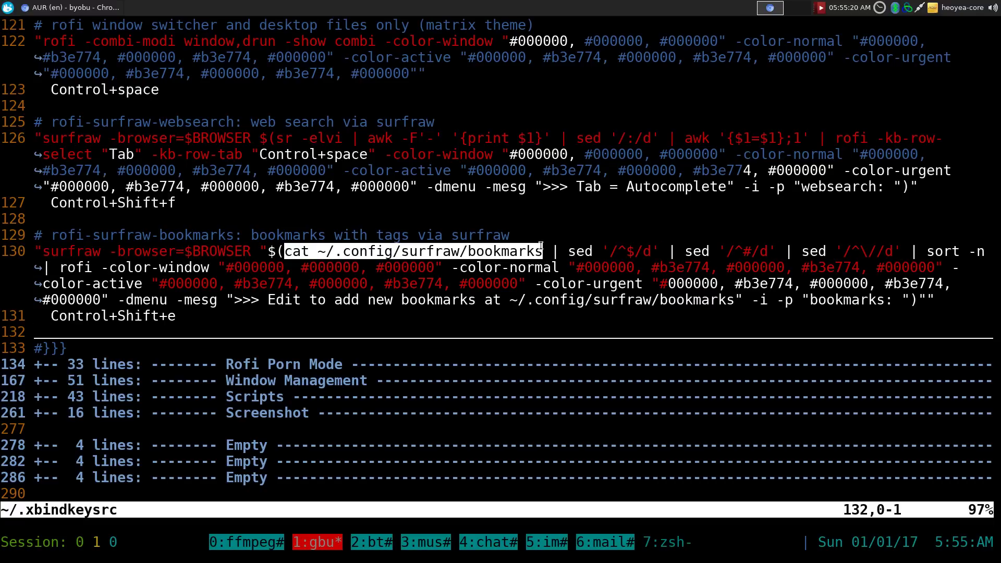
double_click(471, 254)
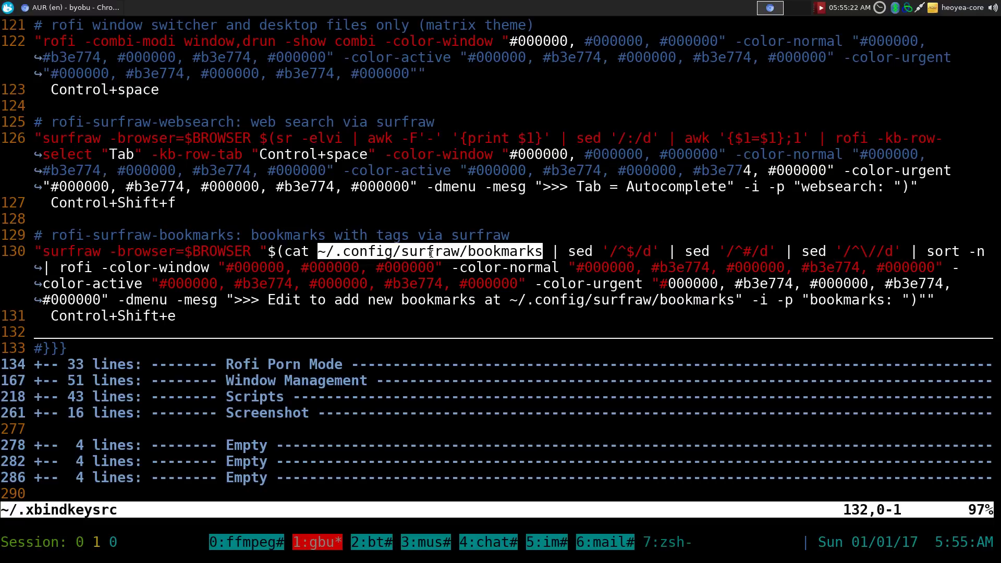
click(506, 254)
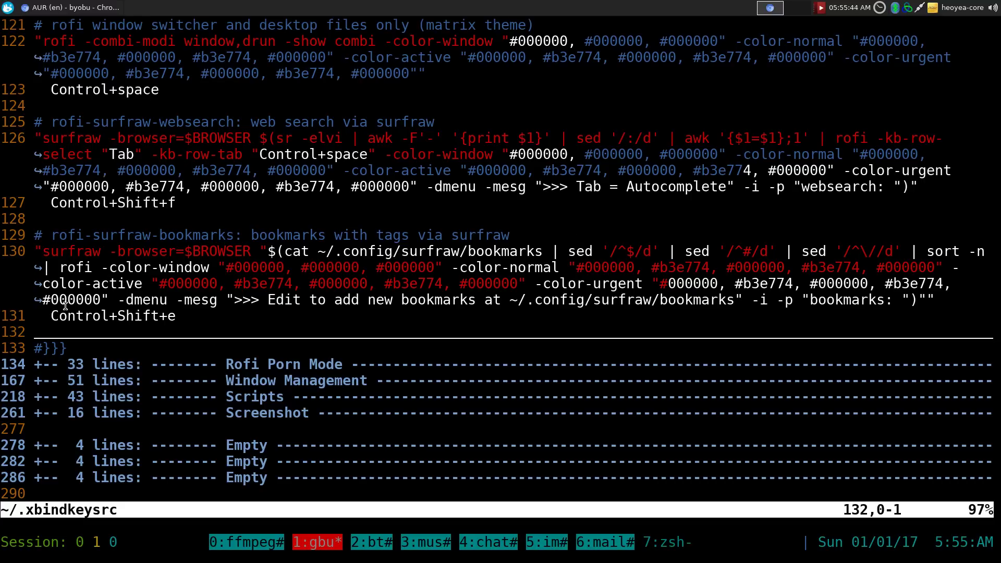
Step: Highlight the Control+Shift+e and Control+Shift+f bindings, then switch to the ffmpeg window
drag(52, 316, 174, 316)
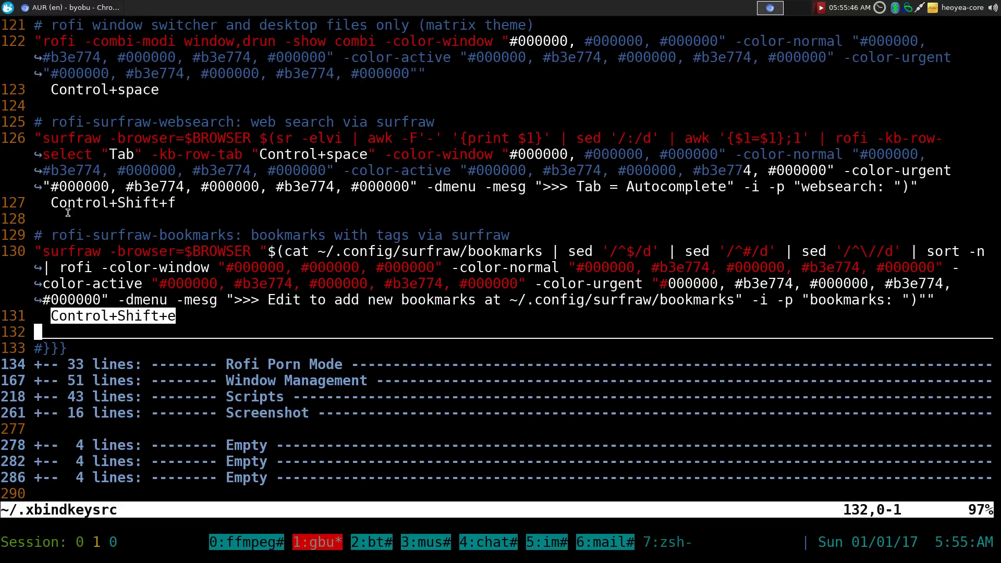
drag(56, 200, 303, 205)
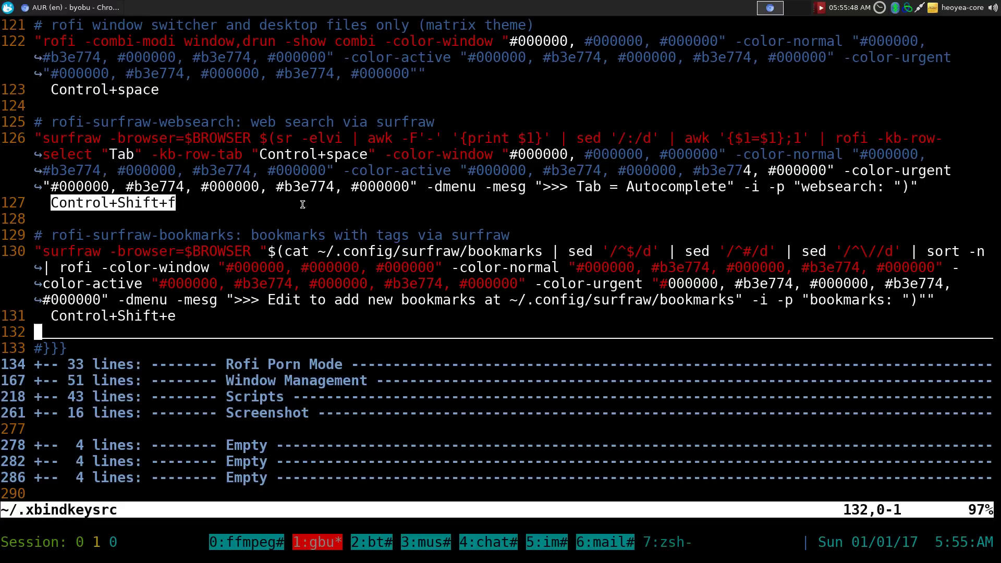
click(454, 199)
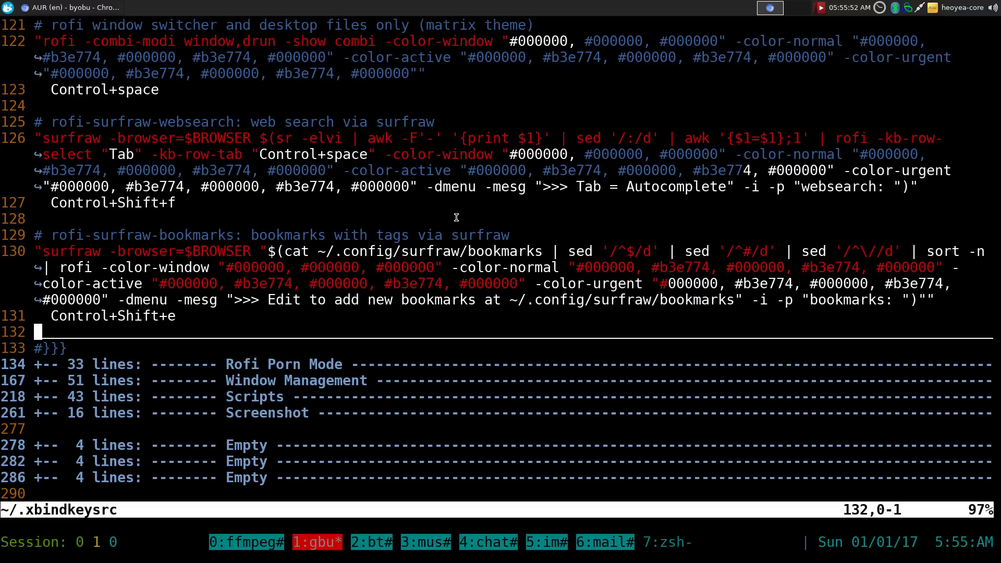
key(F3)
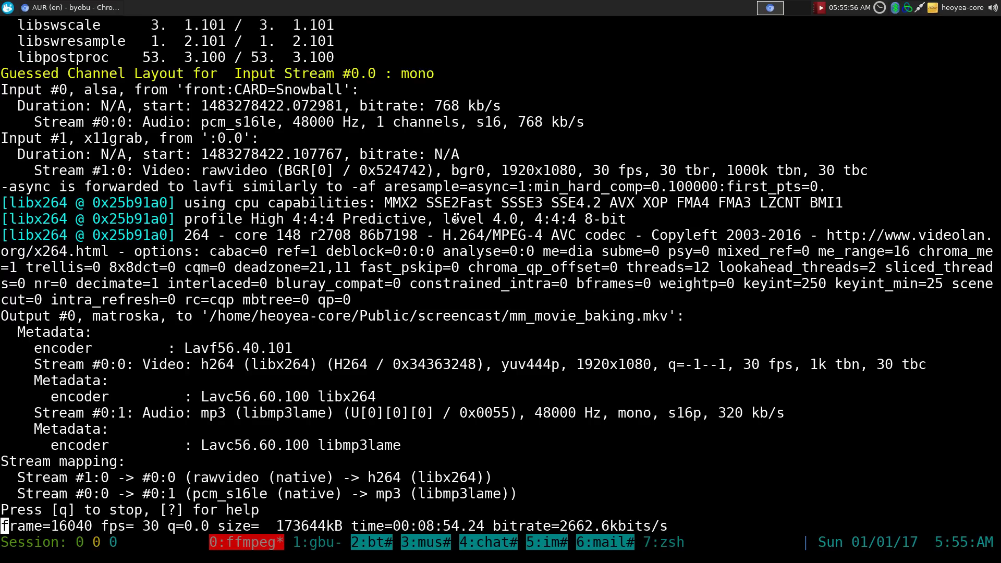